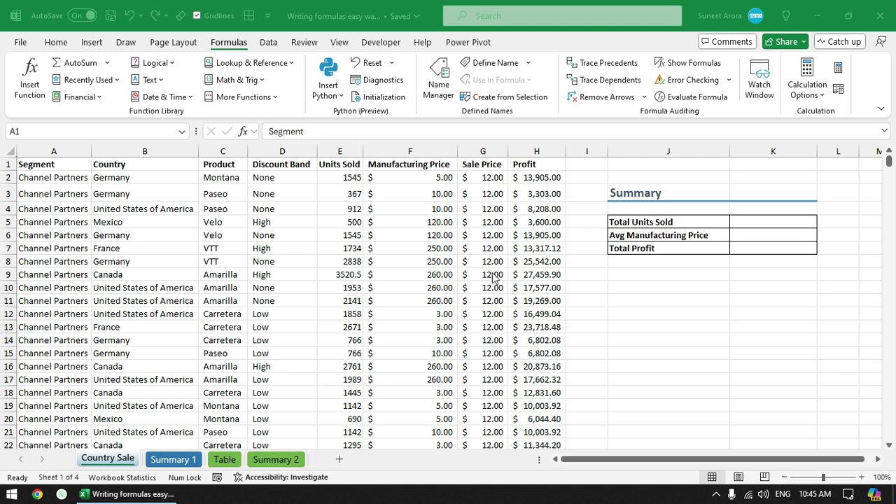
- Calculate Total Units Sold in K5 by summing the Units Sold cells E2:E701 with the SUM function
{"action": "left_click", "coordinate": [760, 226]}
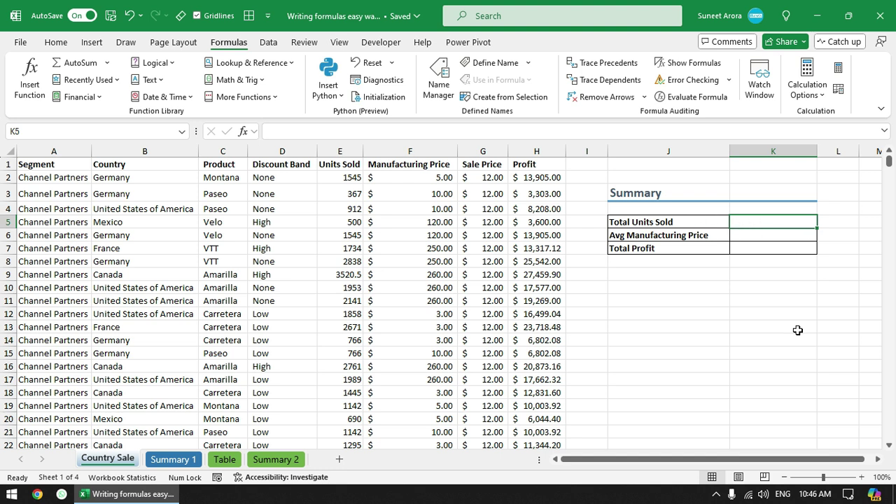
{"action": "type", "text": "="}
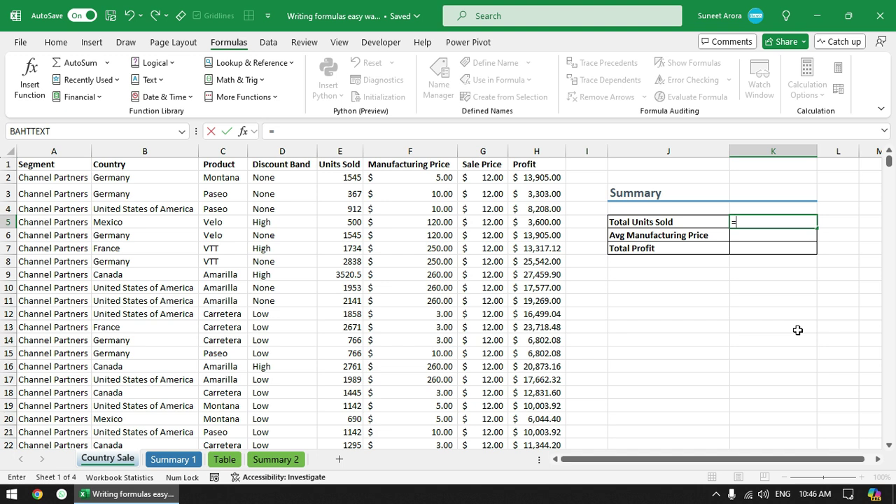
{"action": "type", "text": "sum"}
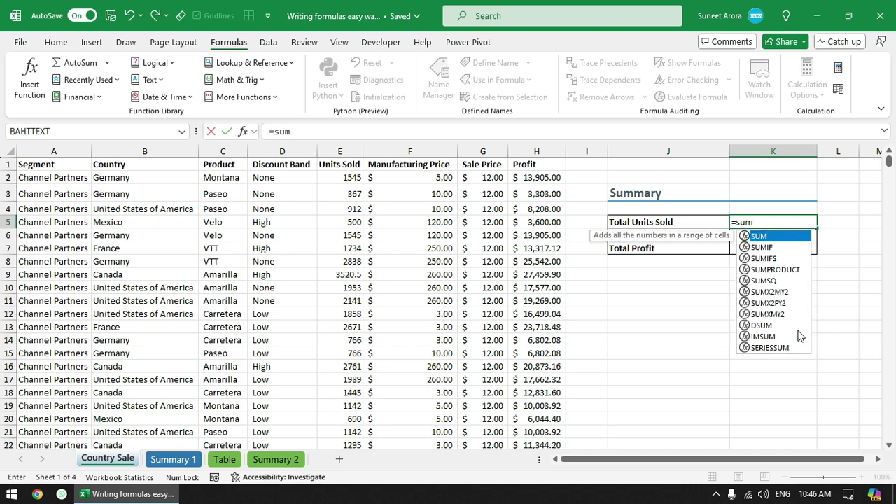
{"action": "key", "text": "Tab"}
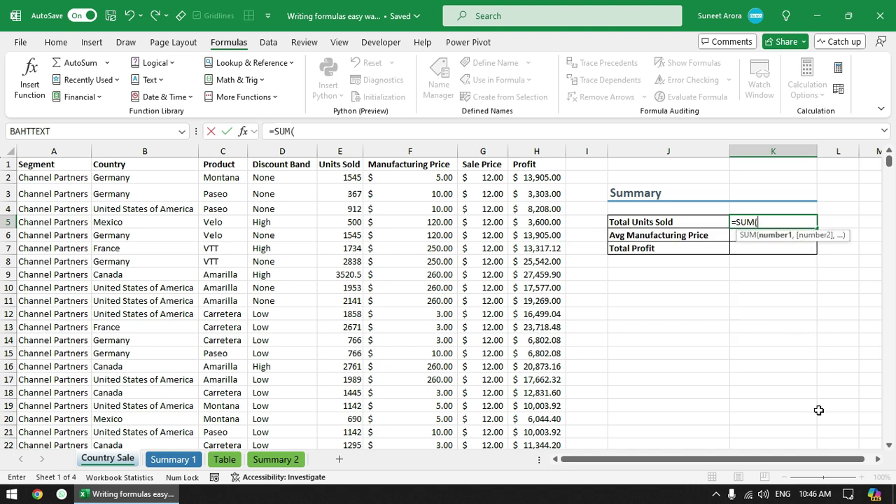
{"action": "left_click", "coordinate": [334, 177]}
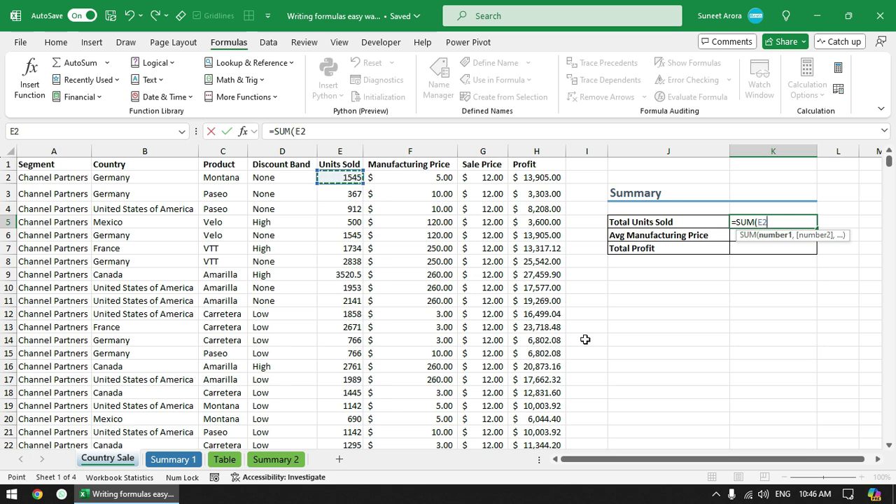
{"action": "key", "text": "ctrl+shift+Down"}
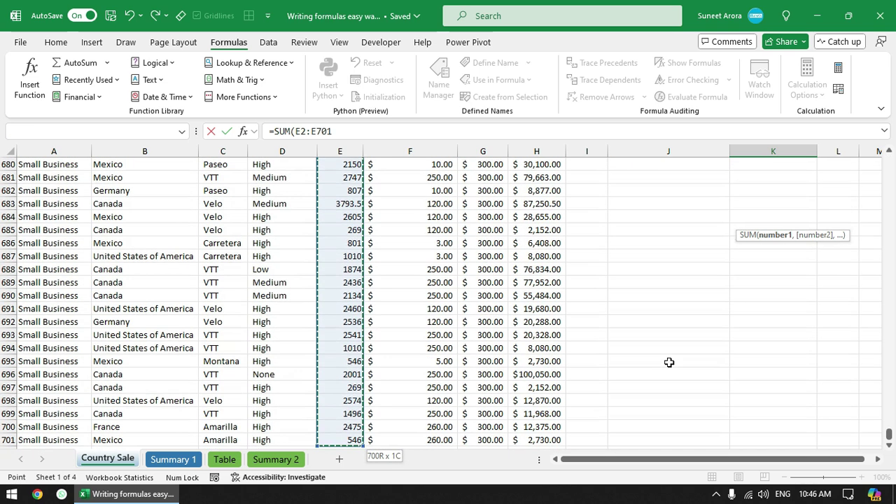
{"action": "key", "text": "ctrl+Return"}
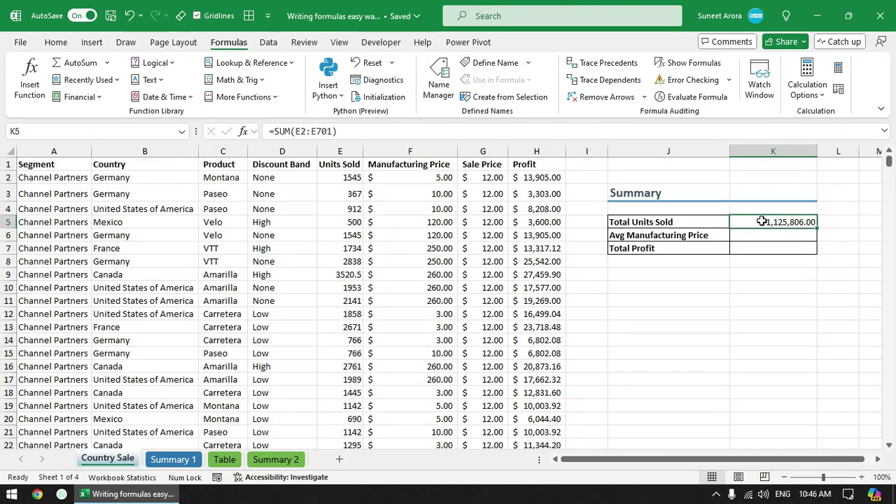
{"action": "left_click", "coordinate": [756, 233]}
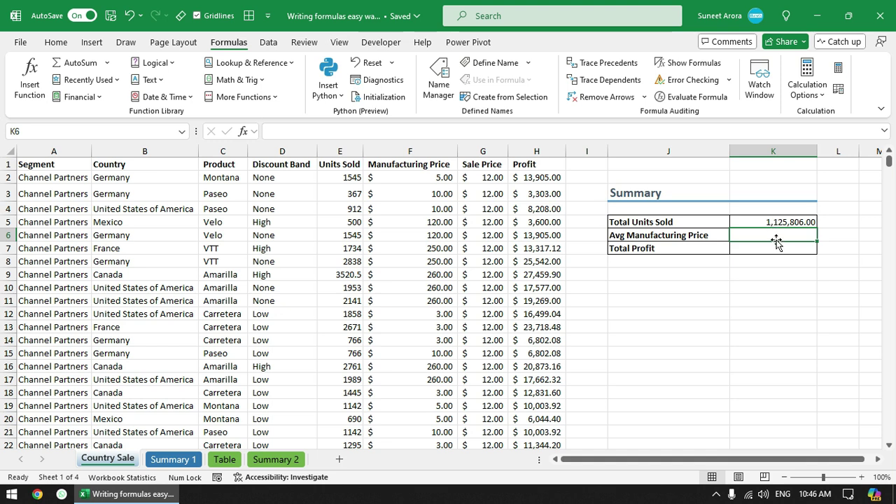
{"action": "left_click", "coordinate": [421, 177]}
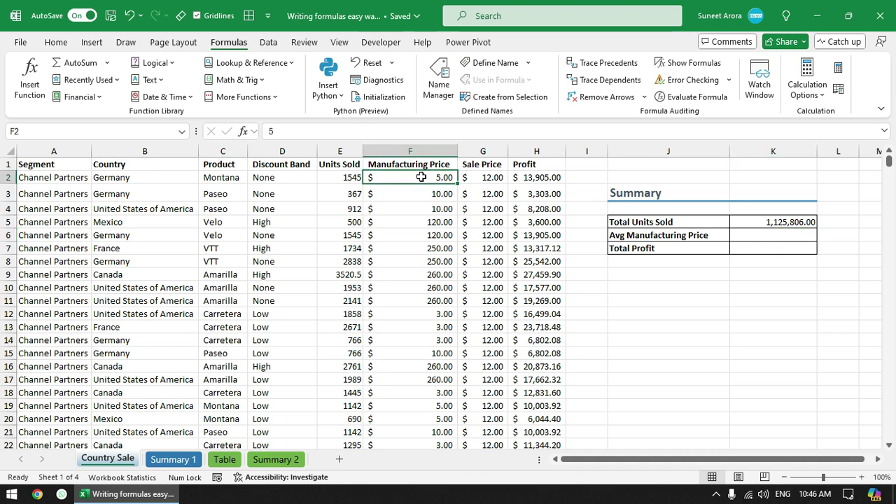
{"action": "left_click", "coordinate": [696, 246]}
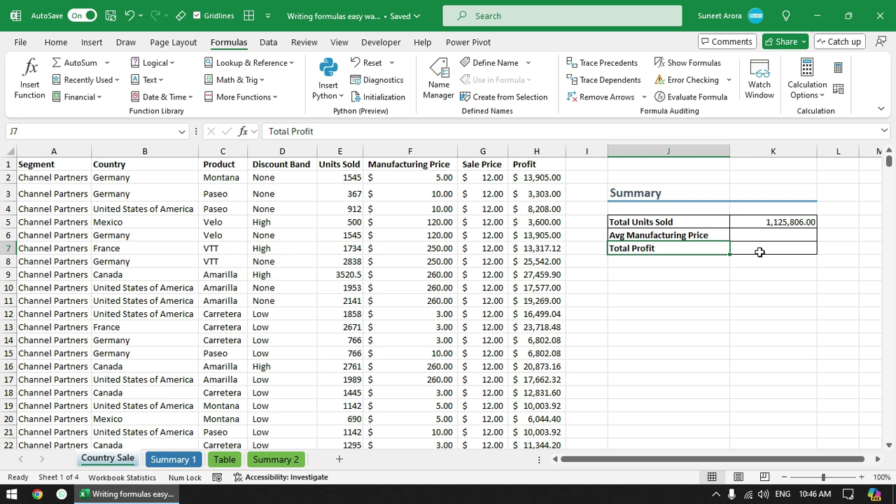
{"action": "left_click", "coordinate": [760, 252]}
{"action": "left_click", "coordinate": [758, 234]}
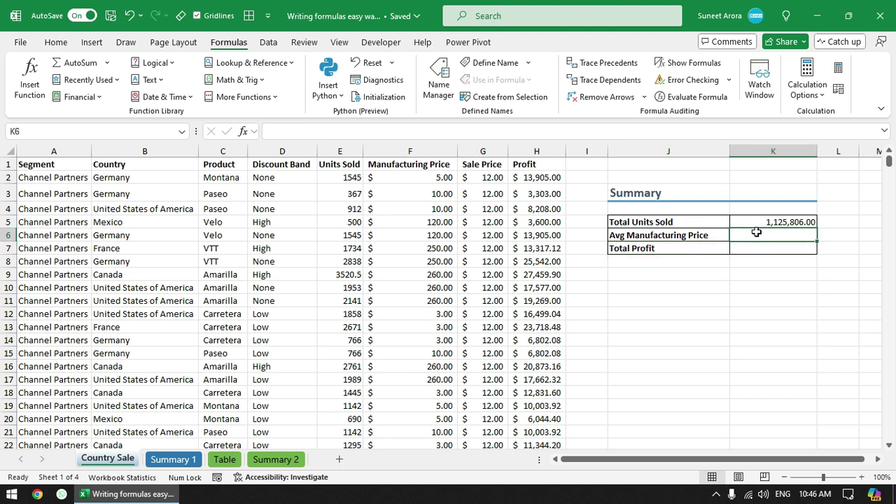
{"action": "left_click", "coordinate": [394, 176]}
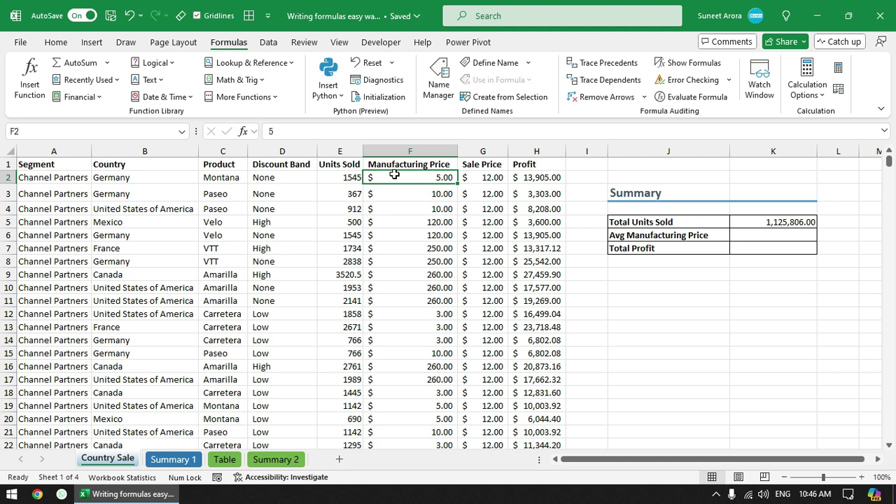
- Name the Units Sold data range E2:E701 rngUnitsSold
{"action": "left_click", "coordinate": [330, 182]}
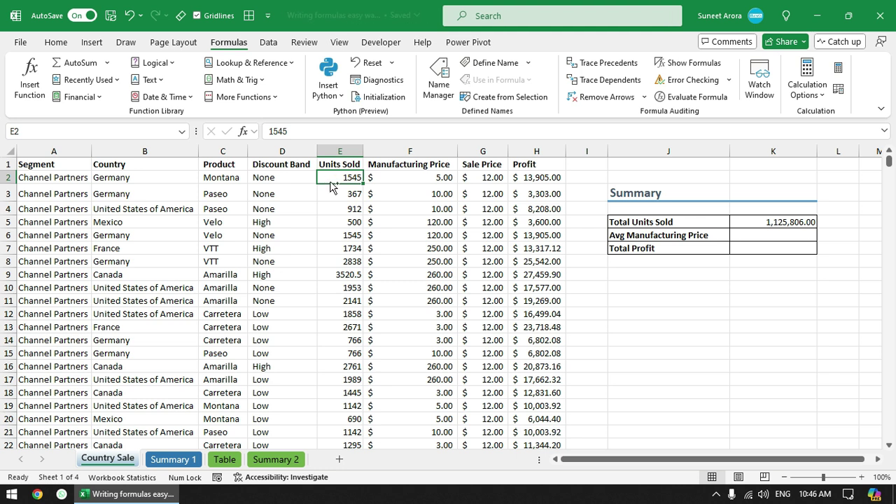
{"action": "key", "text": "ctrl+shift+Down"}
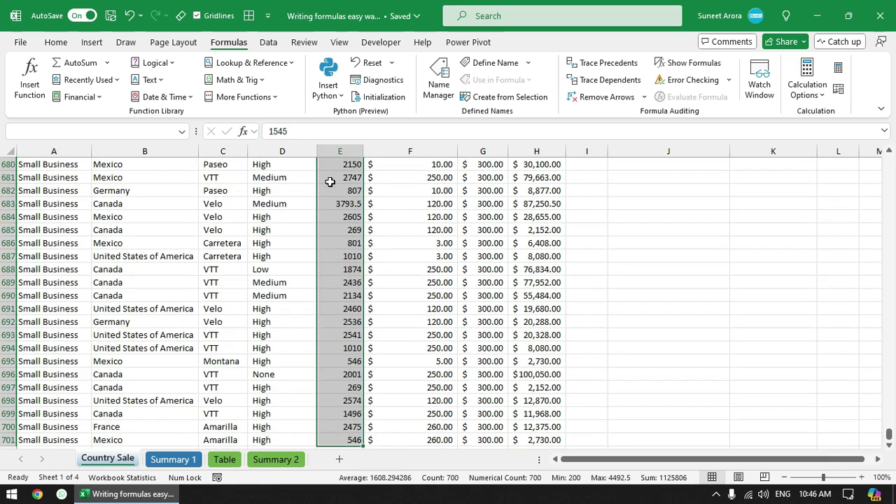
{"action": "left_click_drag", "start_coordinate": [889, 403], "coordinate": [883, 142]}
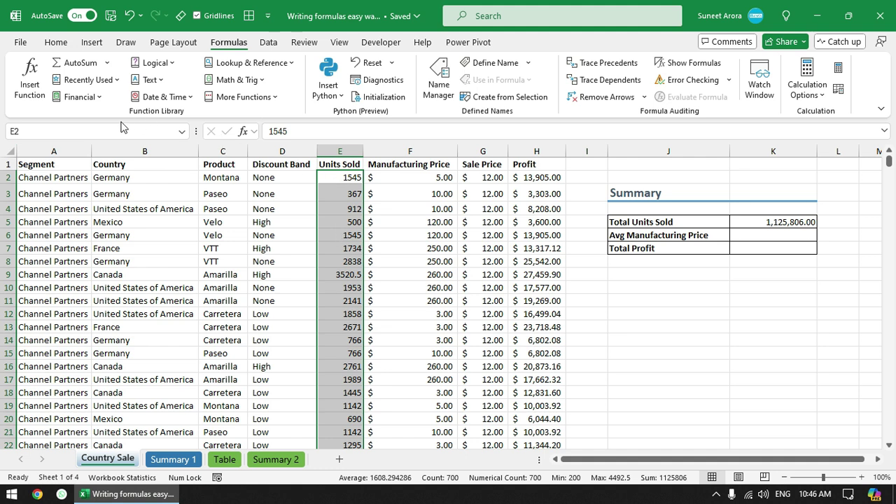
{"action": "left_click", "coordinate": [116, 132]}
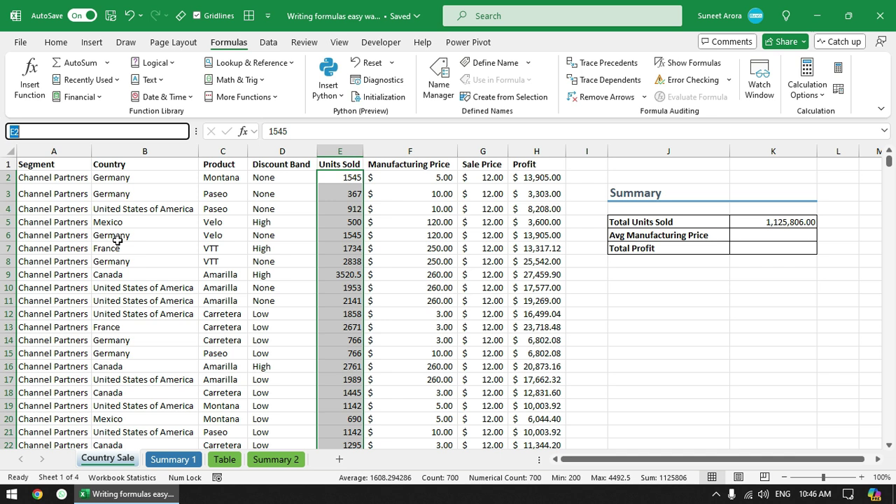
{"action": "type", "text": "rng"}
{"action": "type", "text": "UnitsSold"}
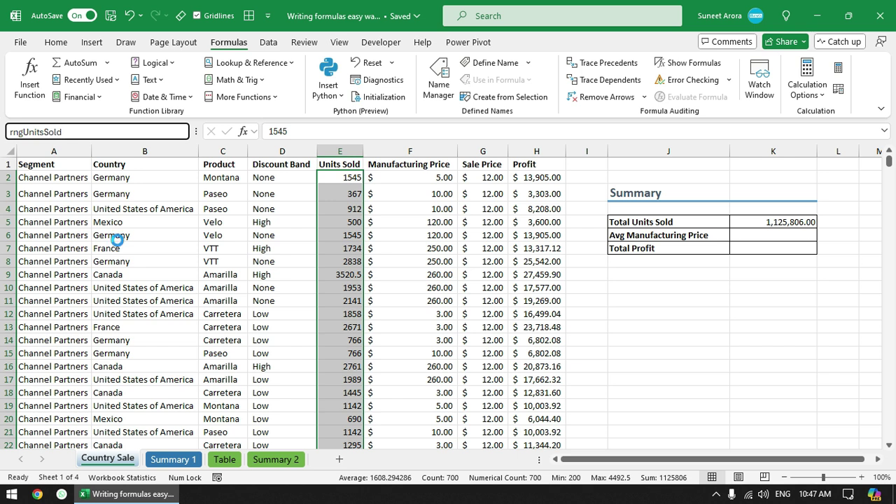
{"action": "key", "text": "Return"}
{"action": "left_click", "coordinate": [338, 179]}
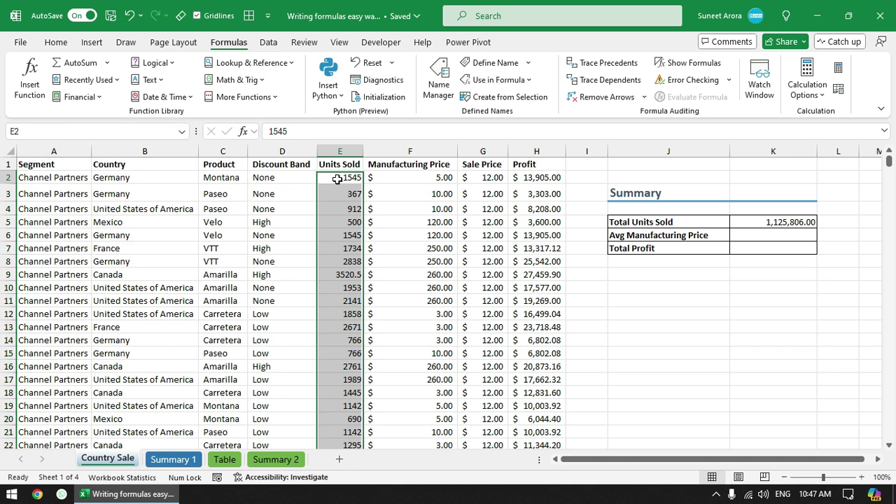
{"action": "left_click", "coordinate": [336, 270]}
- Replace the Total Units Sold formula in K5 with a SUM of the named range rngUnitsSold
{"action": "left_click", "coordinate": [803, 226]}
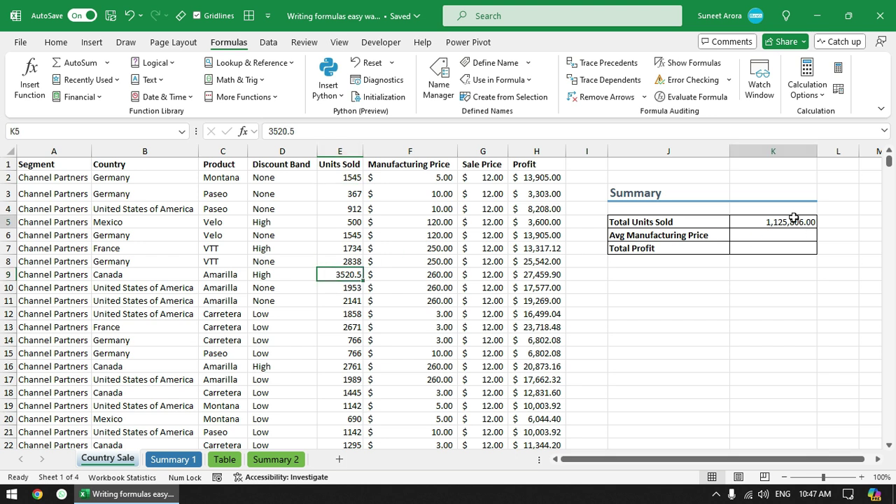
{"action": "key", "text": "Delete"}
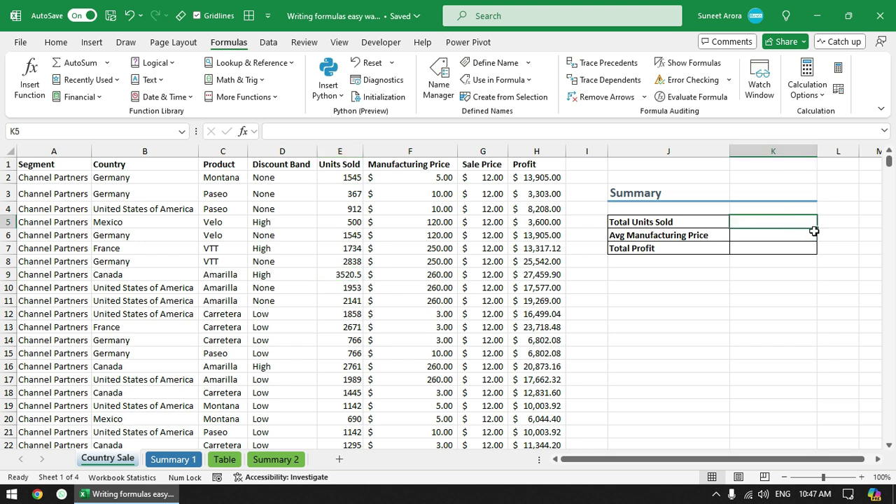
{"action": "type", "text": "=sum"}
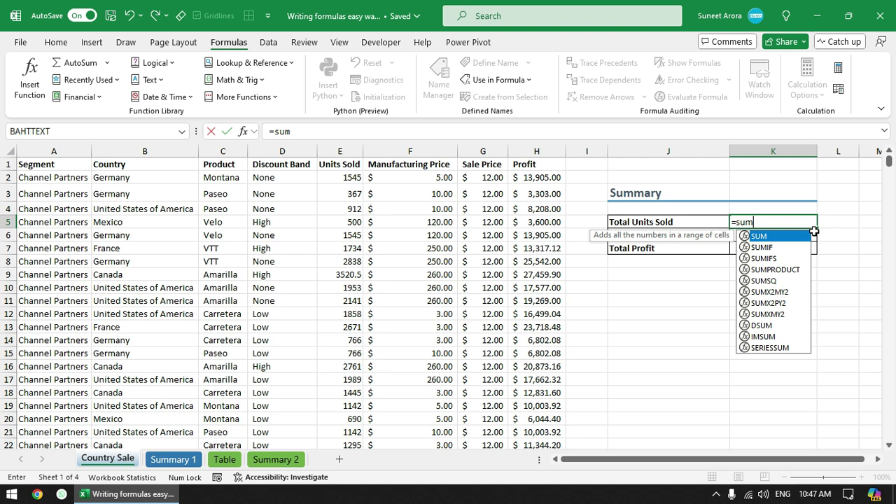
{"action": "key", "text": "Tab"}
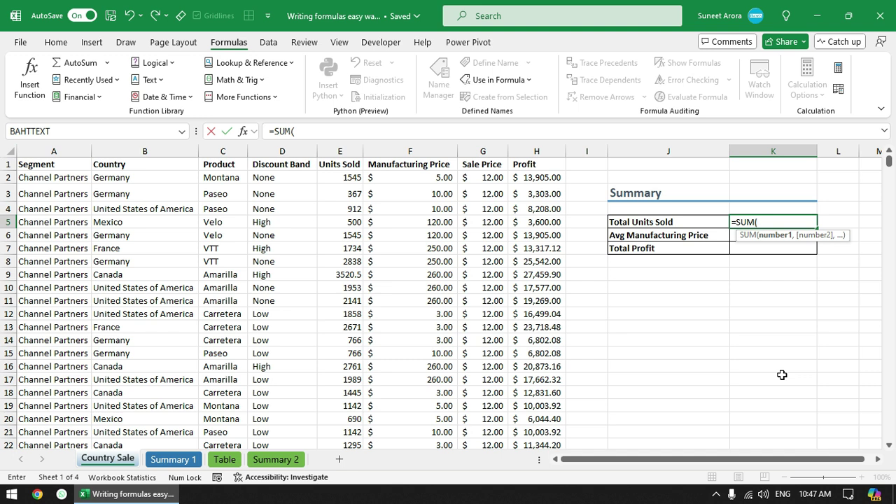
{"action": "type", "text": "rn"}
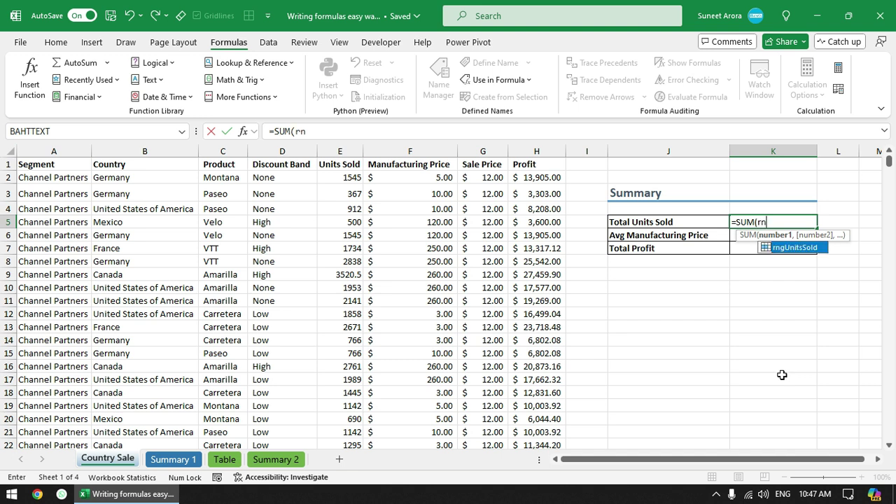
{"action": "double_click", "coordinate": [793, 248]}
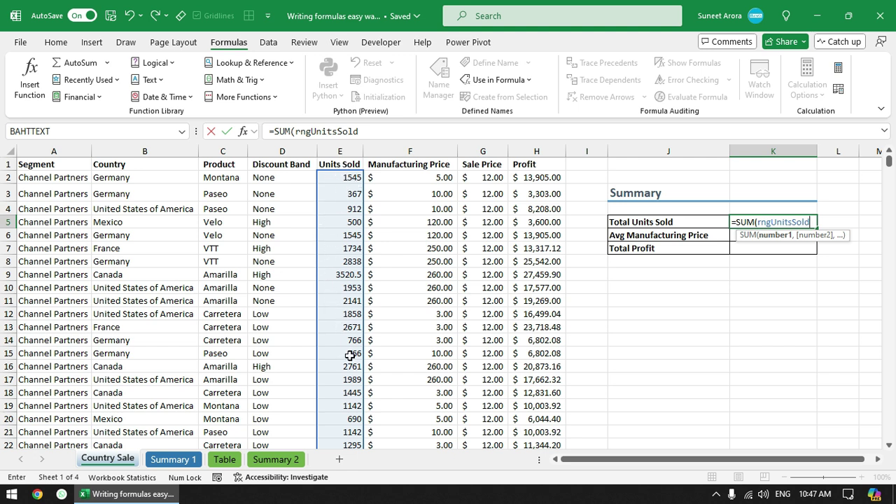
{"action": "key", "text": "Return"}
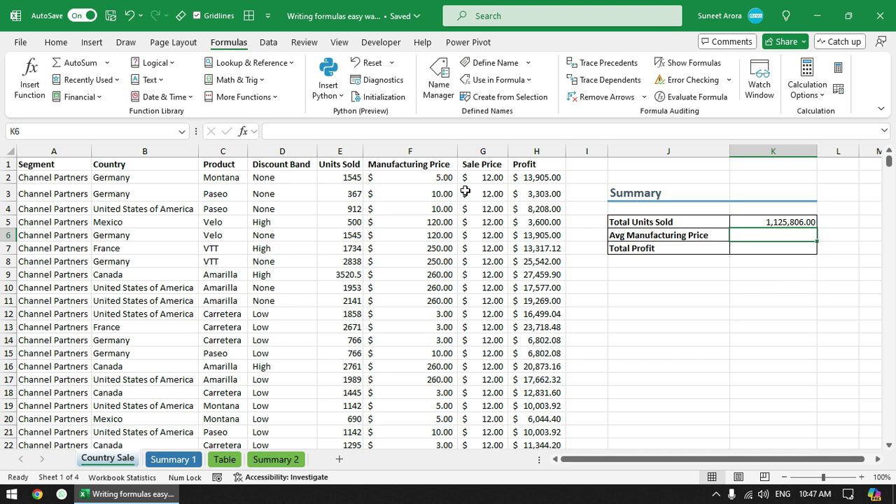
- Name the Manufacturing Price data range F2:F701 rngManufacturingPrice
{"action": "left_click", "coordinate": [398, 174]}
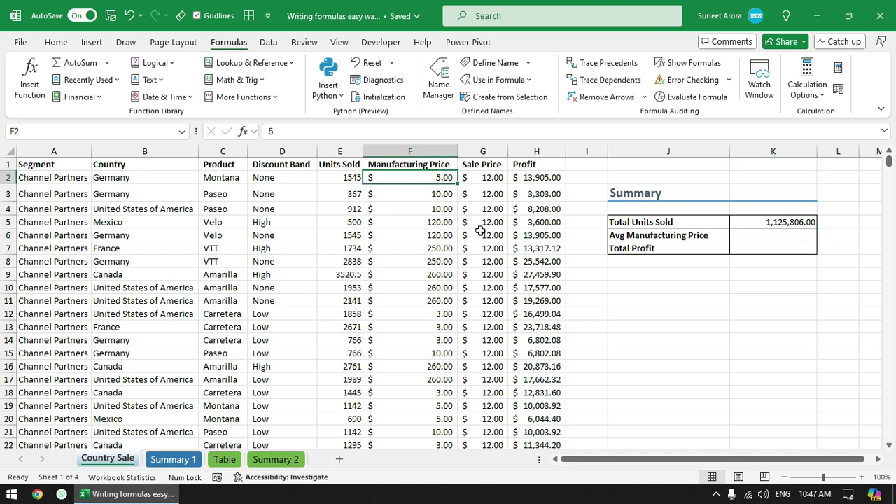
{"action": "key", "text": "ctrl+shift+Down"}
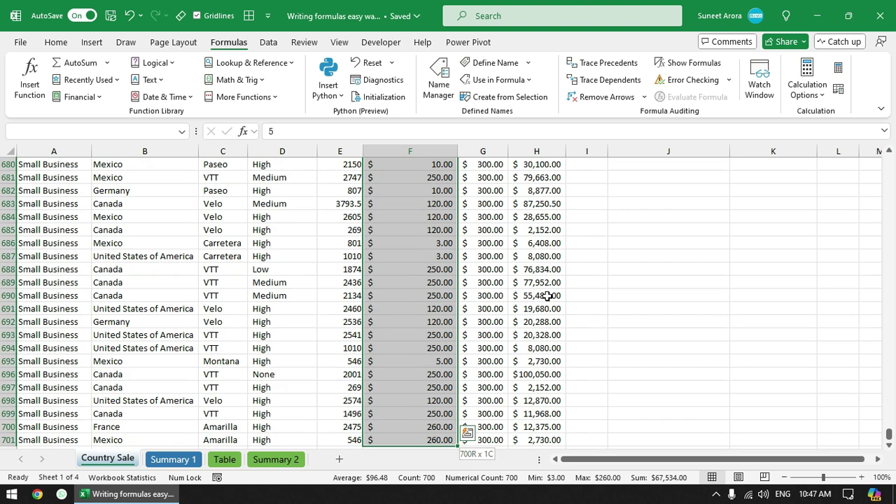
{"action": "left_click", "coordinate": [92, 132]}
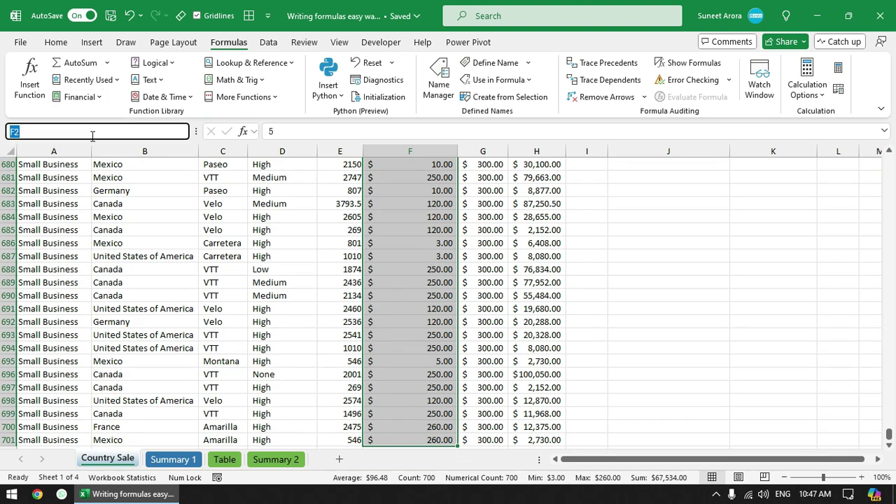
{"action": "type", "text": "rngManufacturing"}
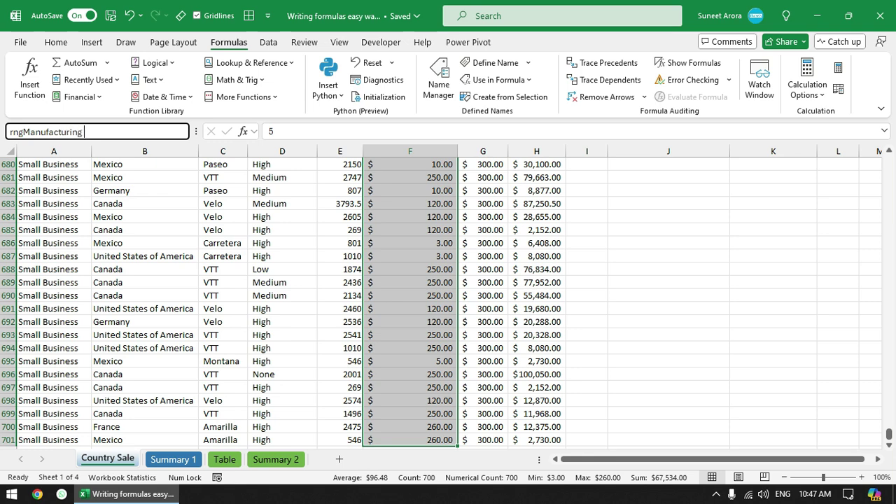
{"action": "type", "text": "Price"}
{"action": "key", "text": "Return"}
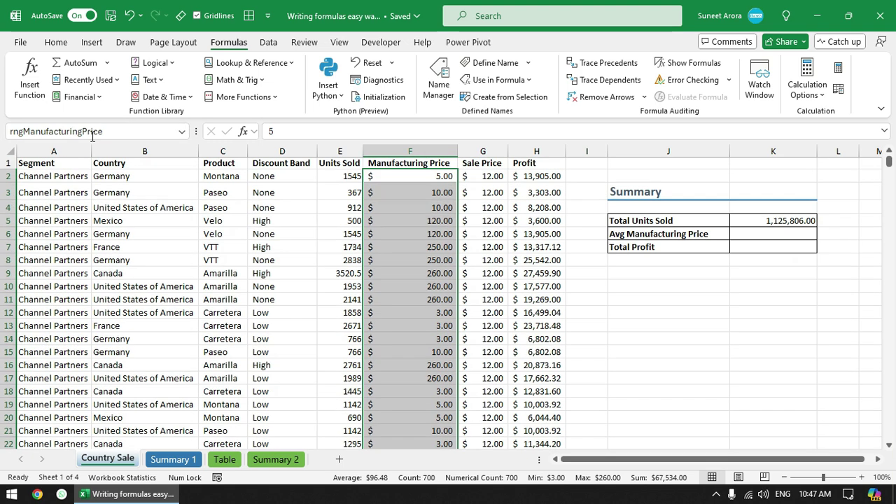
{"action": "left_click", "coordinate": [756, 238]}
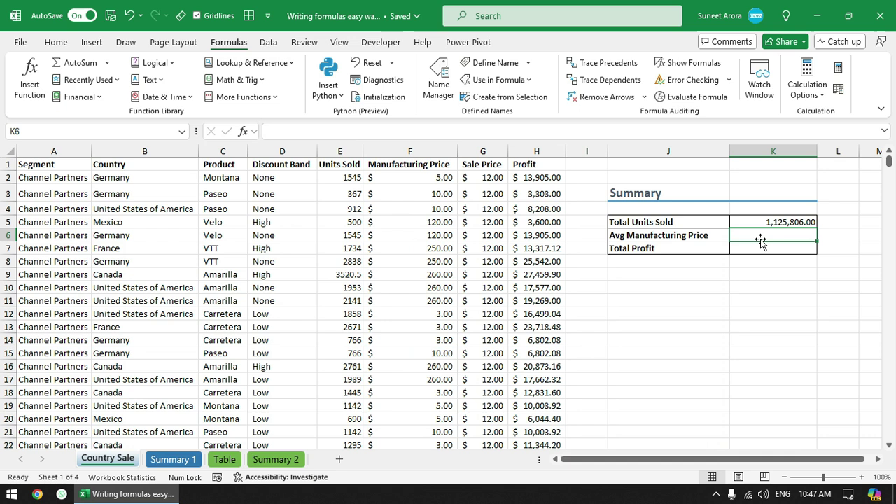
- Name the Profit data range H2:H701 rngProfit
{"action": "left_click", "coordinate": [483, 181]}
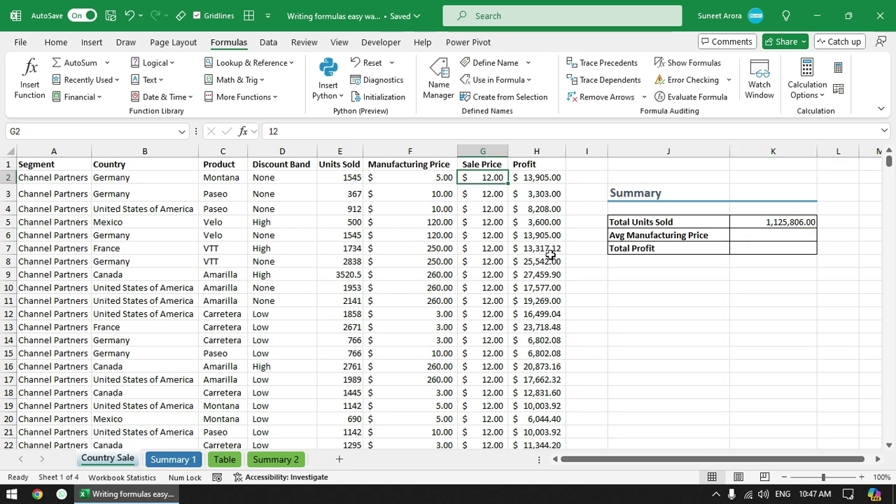
{"action": "key", "text": "Right"}
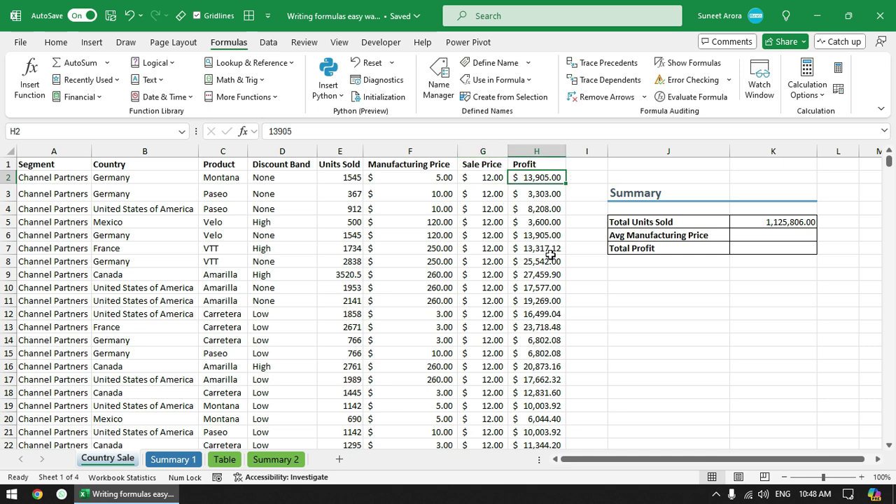
{"action": "key", "text": "ctrl+shift+Down"}
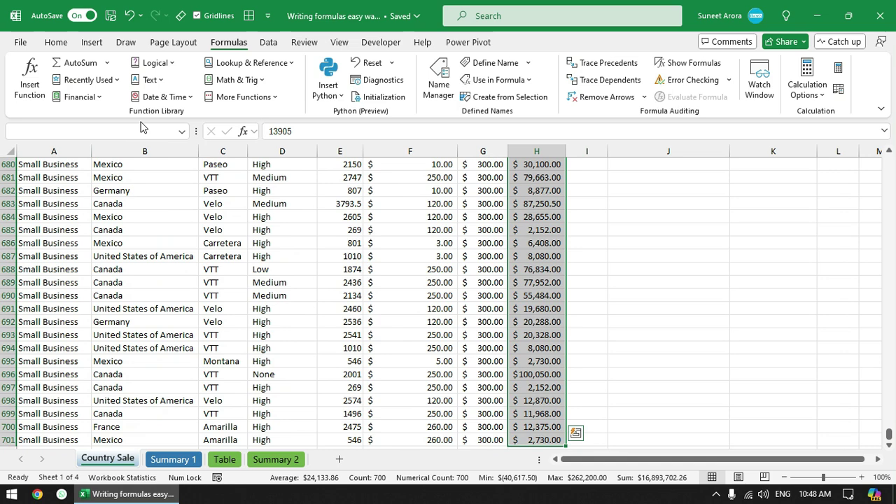
{"action": "left_click", "coordinate": [139, 128]}
{"action": "type", "text": "rngPRofit"}
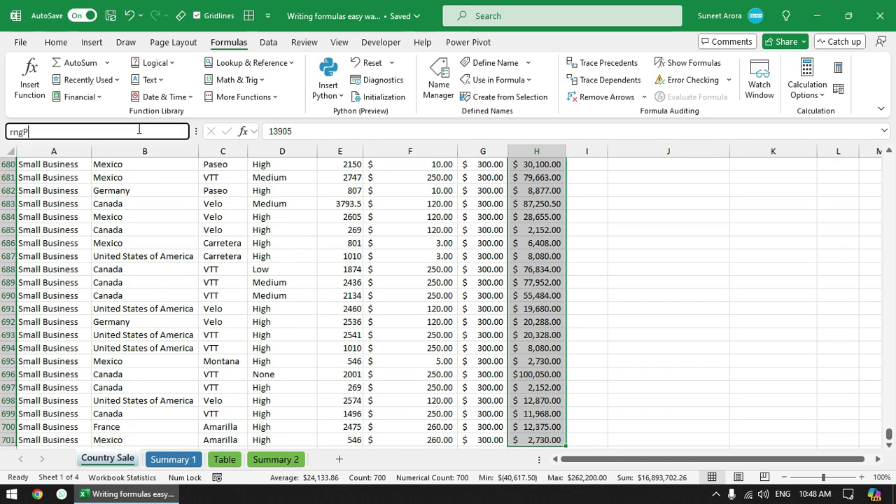
{"action": "key", "text": "BackSpace"}
{"action": "key", "text": "BackSpace"}
{"action": "key", "text": "BackSpace"}
{"action": "key", "text": "BackSpace"}
{"action": "key", "text": "BackSpace"}
{"action": "type", "text": "rofit"}
{"action": "key", "text": "Return"}
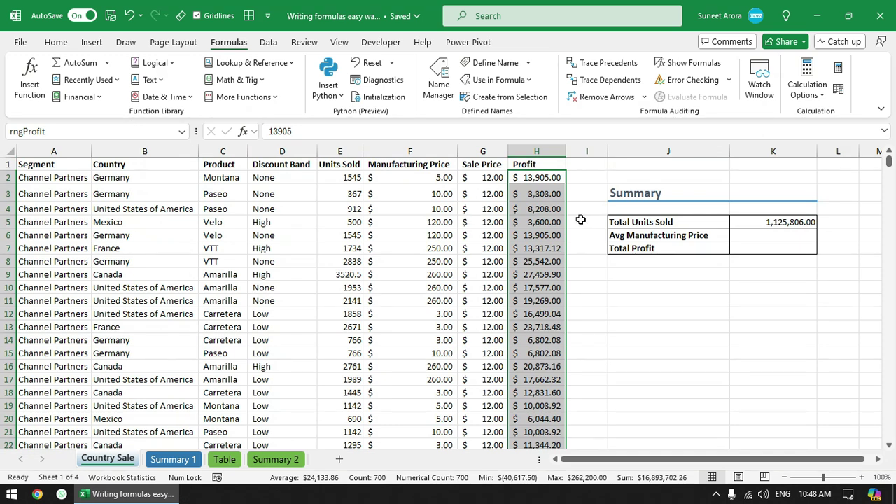
- Calculate Avg Manufacturing Price in K6 with the AVERAGE function on the named range rngManufacturingPrice
{"action": "left_click", "coordinate": [755, 233]}
{"action": "type", "text": "="}
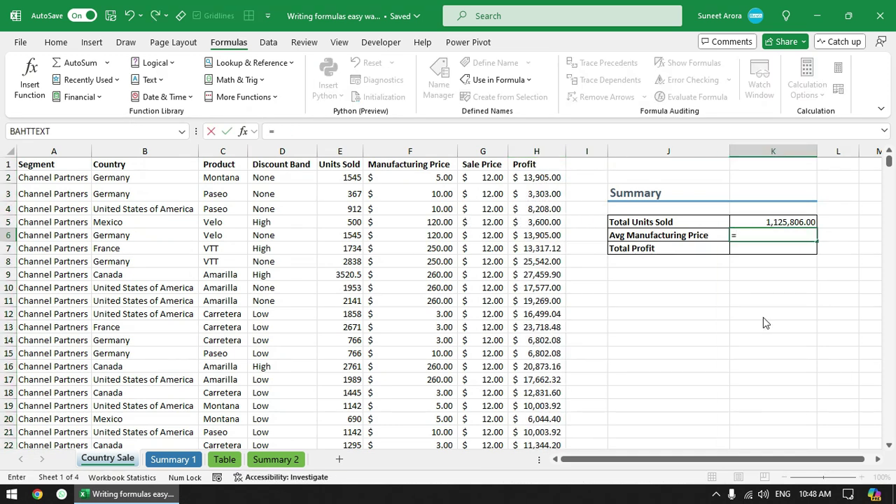
{"action": "type", "text": "aver"}
{"action": "key", "text": "Tab"}
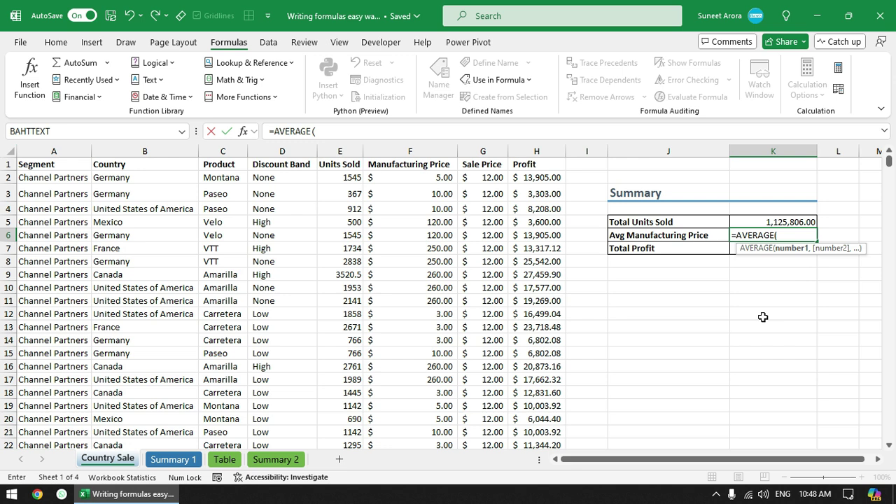
{"action": "type", "text": "rng"}
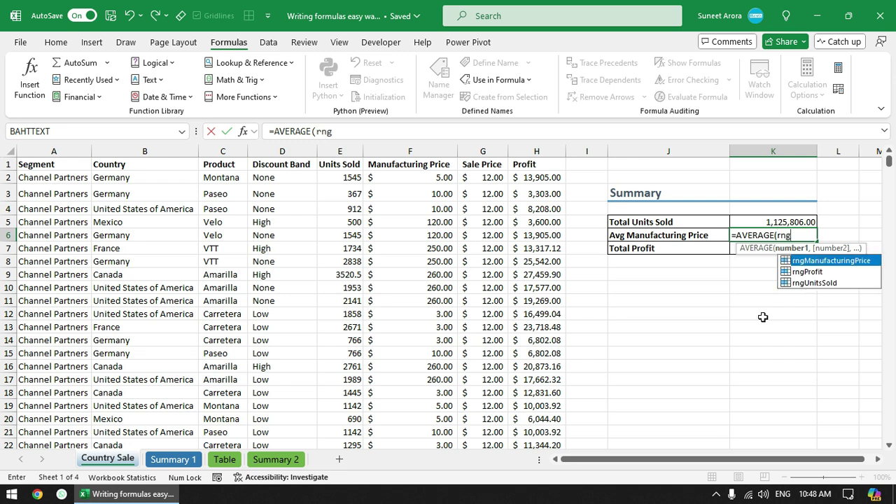
{"action": "key", "text": "Down"}
{"action": "key", "text": "Down"}
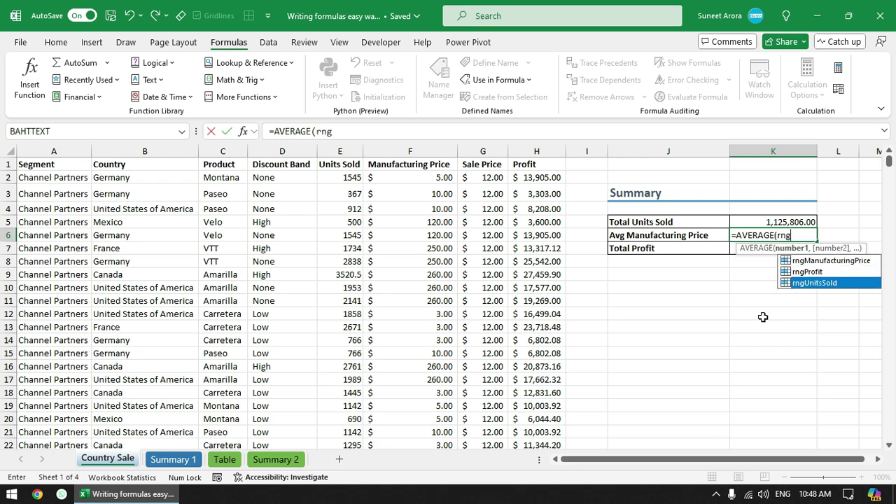
{"action": "key", "text": "Up"}
{"action": "key", "text": "Up"}
{"action": "key", "text": "Down"}
{"action": "key", "text": "Down"}
{"action": "key", "text": "Up"}
{"action": "key", "text": "Up"}
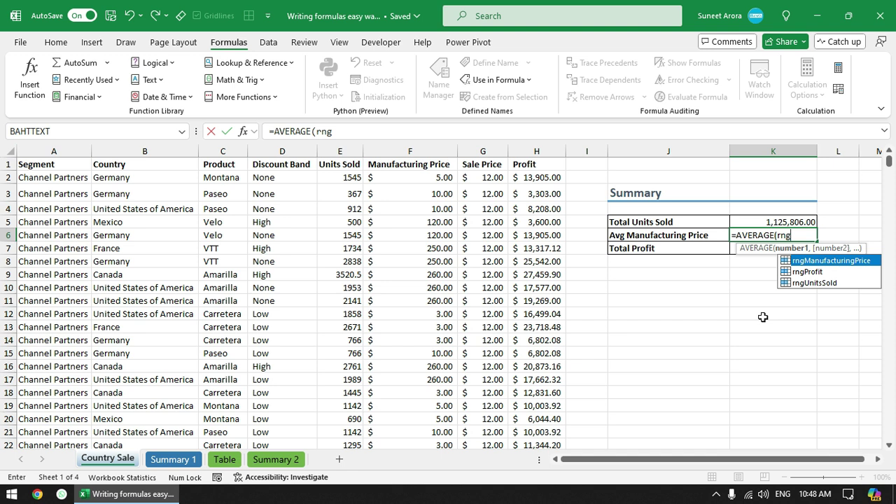
{"action": "key", "text": "Tab"}
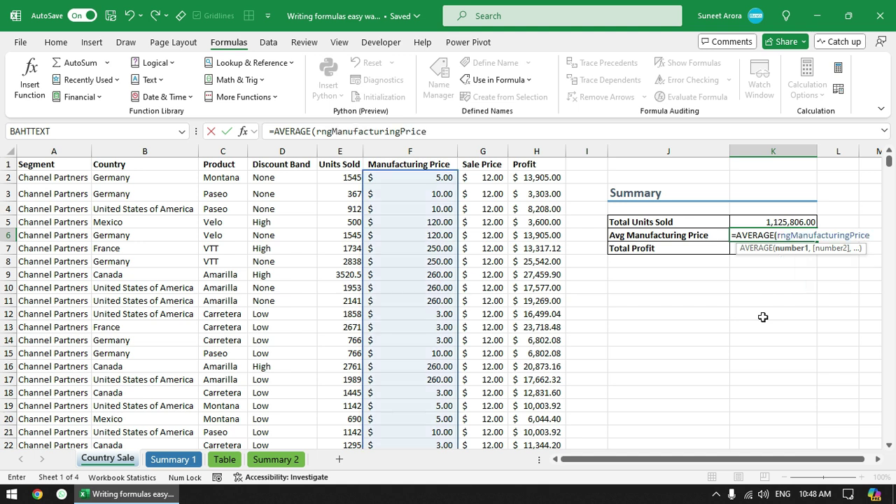
{"action": "key", "text": "Return"}
- Calculate Total Profit in K7 with a SUM of the named range rngProfit
{"action": "type", "text": "="}
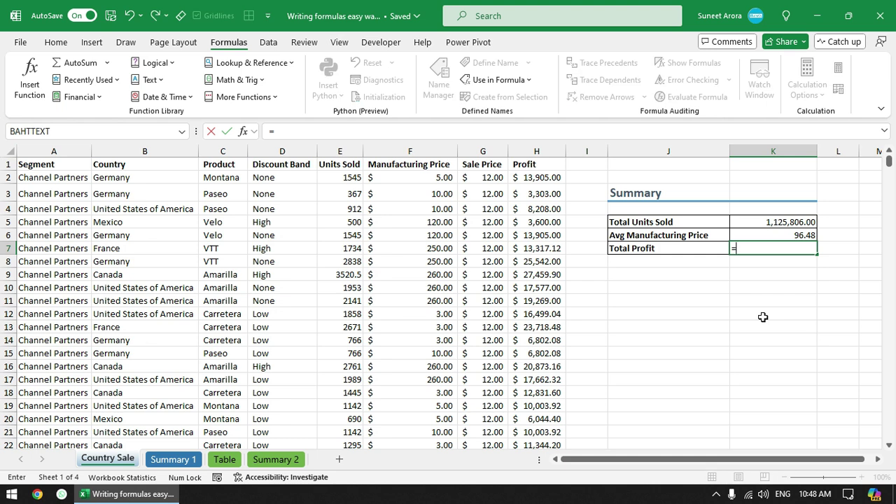
{"action": "type", "text": "sum"}
{"action": "key", "text": "Tab"}
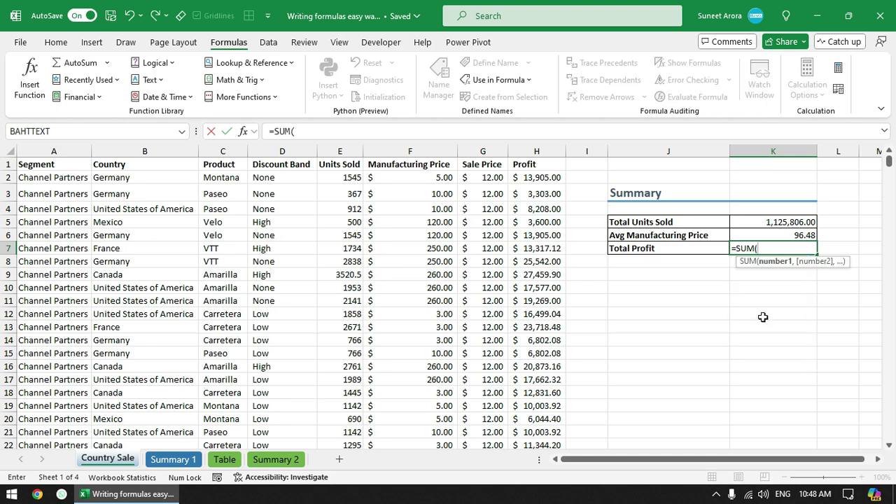
{"action": "type", "text": "rngProfit"}
{"action": "key", "text": "Return"}
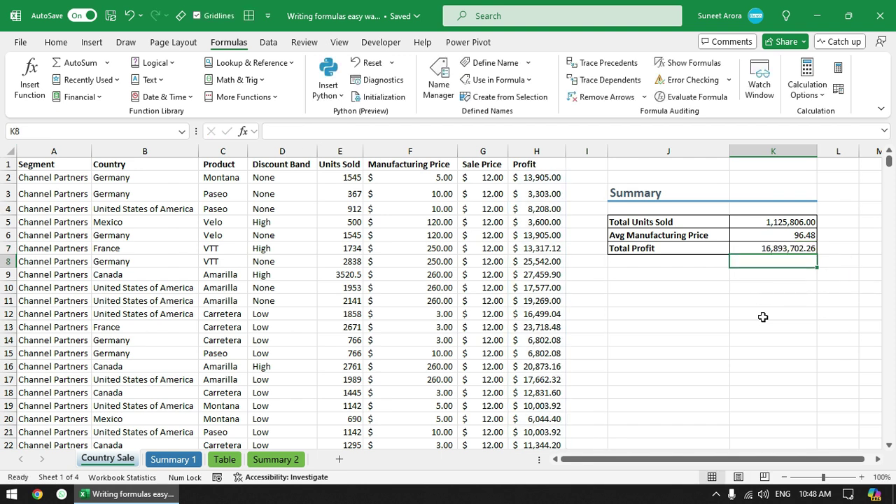
- Examine the formulas in K7, K6 and K5 and the data ranges their names refer to, without changing them
{"action": "key", "text": "Up"}
{"action": "key", "text": "F2"}
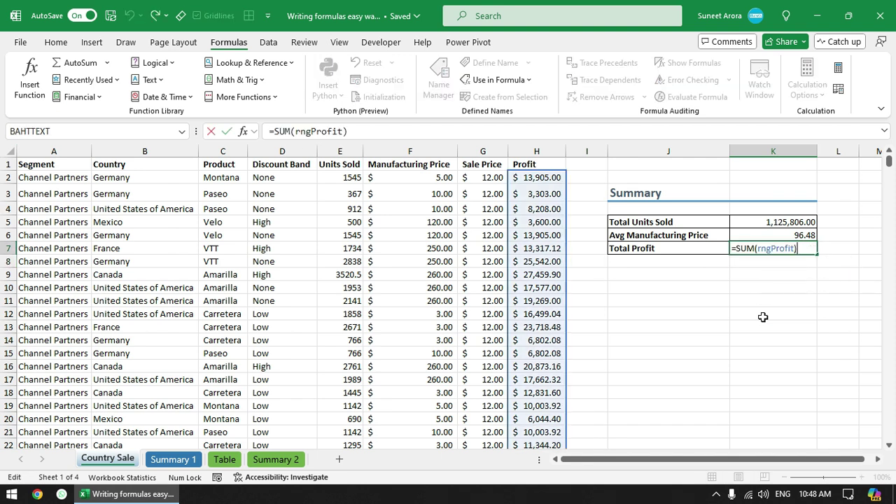
{"action": "key", "text": "Escape"}
{"action": "key", "text": "Up"}
{"action": "key", "text": "F2"}
{"action": "key", "text": "Escape"}
{"action": "key", "text": "Up"}
{"action": "key", "text": "F2"}
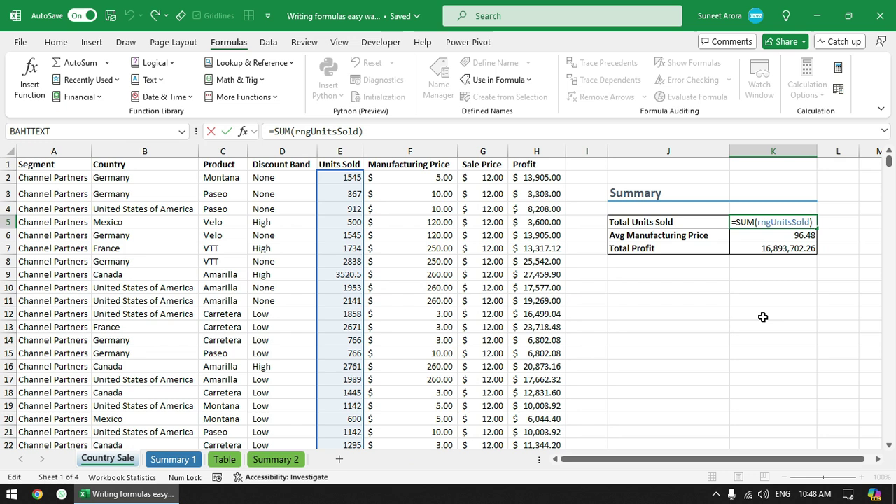
{"action": "key", "text": "Escape"}
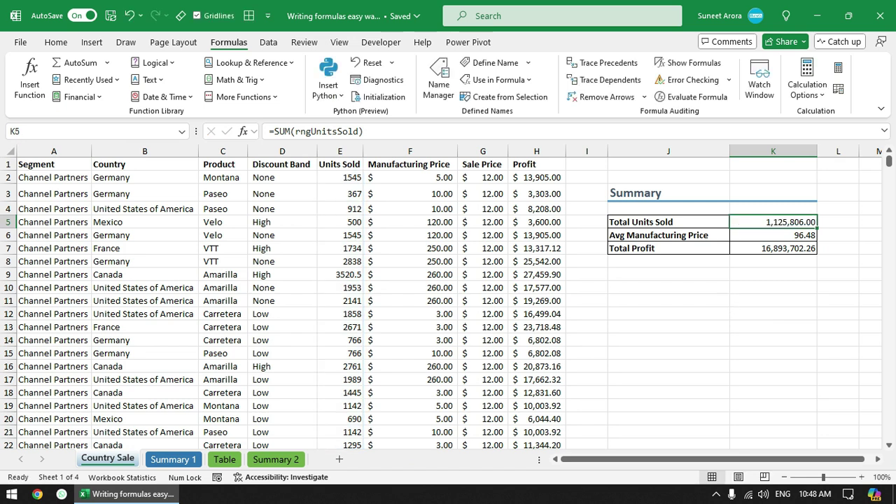
- Begin a SUM formula for Total Units Sold in cell D6 of the Summary 1 sheet
{"action": "left_click", "coordinate": [173, 459]}
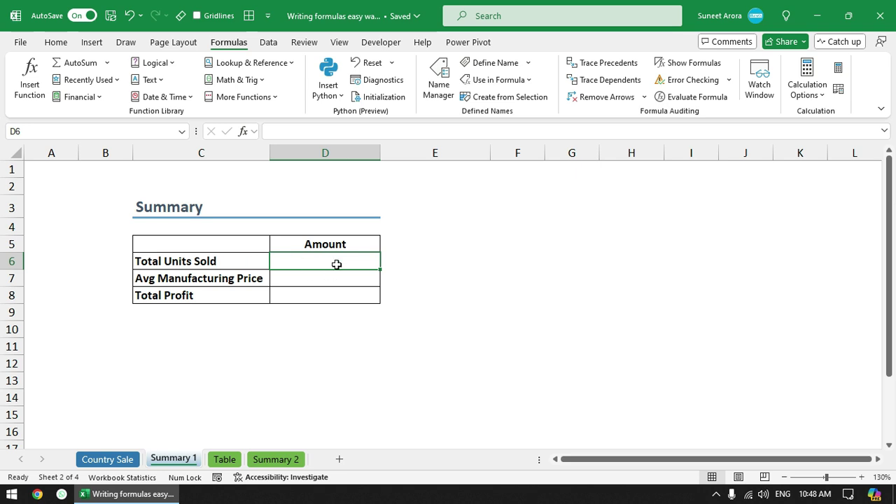
{"action": "type", "text": "="}
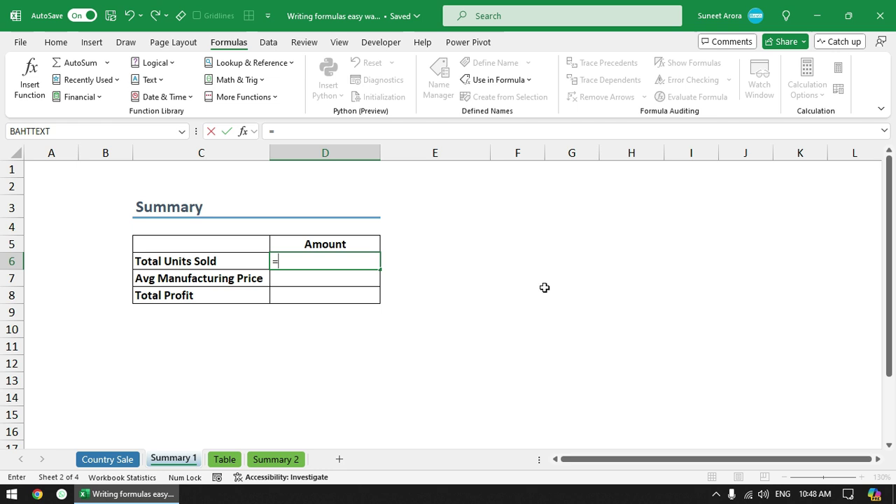
{"action": "type", "text": "sum"}
{"action": "key", "text": "Tab"}
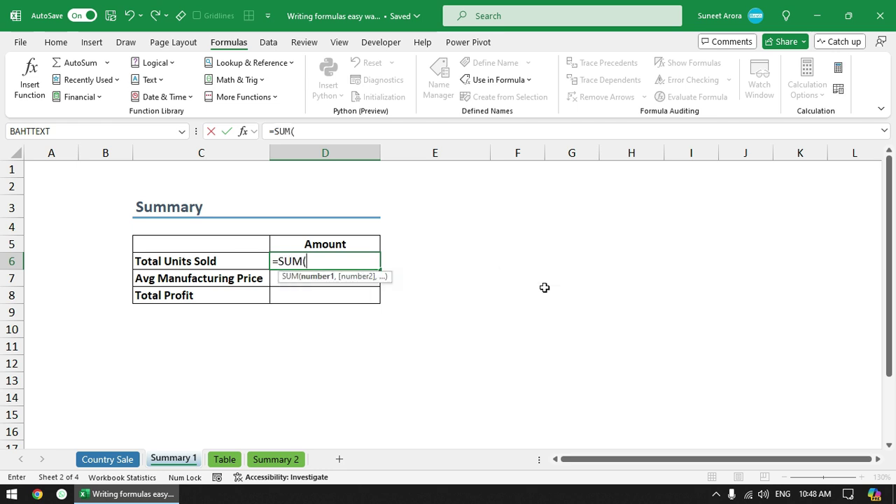
{"action": "left_click", "coordinate": [98, 460]}
{"action": "left_click", "coordinate": [339, 179]}
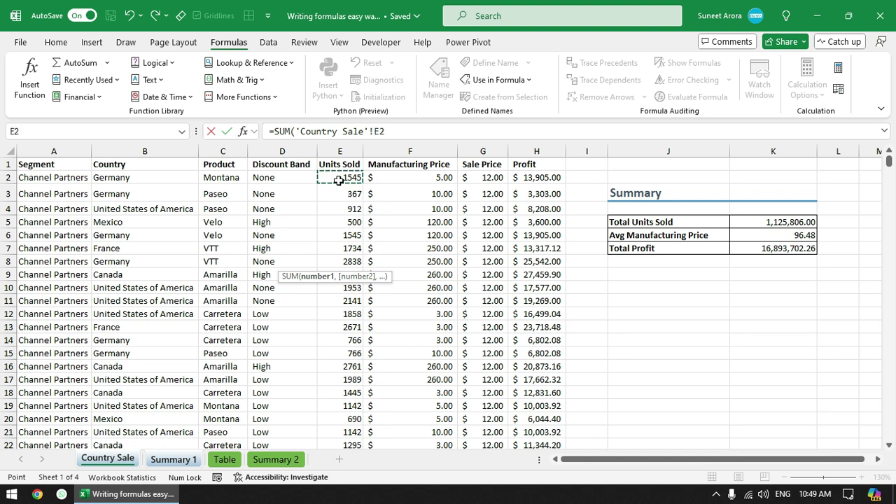
{"action": "key", "text": "ctrl+Page_Up"}
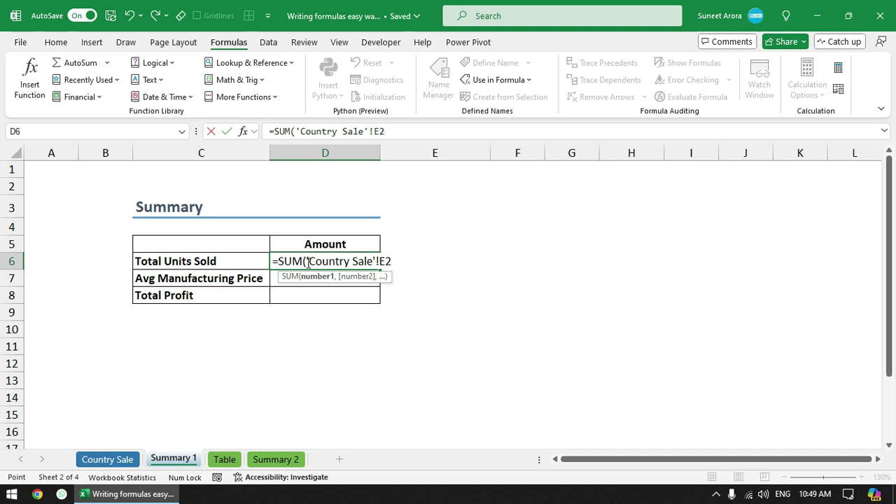
{"action": "left_click_drag", "start_coordinate": [308, 261], "coordinate": [500, 263]}
{"action": "key", "text": "BackSpace"}
- Complete the SUM formula in D6 with the named range rngUnitsSold
{"action": "type", "text": "r"}
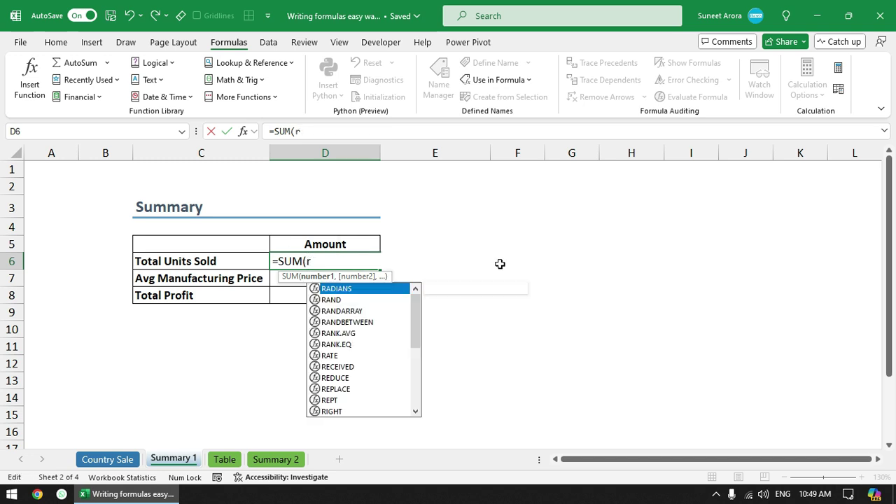
{"action": "type", "text": "ng"}
{"action": "key", "text": "Down"}
{"action": "key", "text": "Down"}
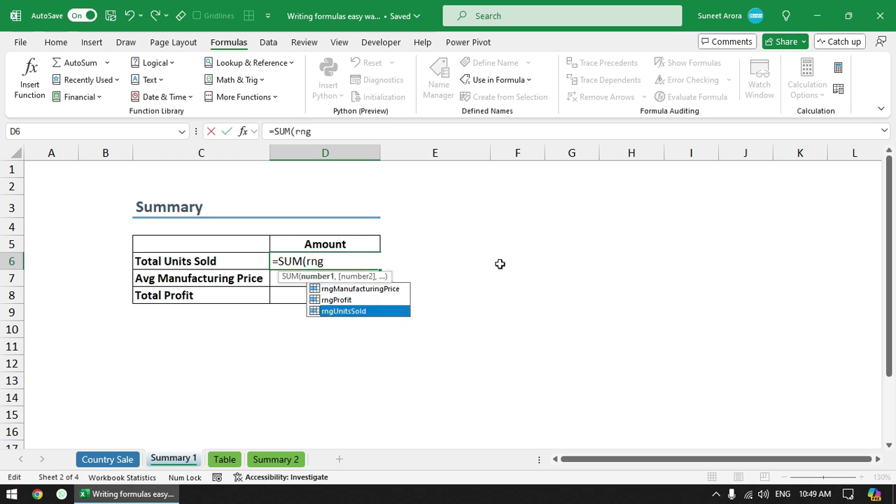
{"action": "key", "text": "Tab"}
{"action": "type", "text": ")"}
{"action": "key", "text": "Return"}
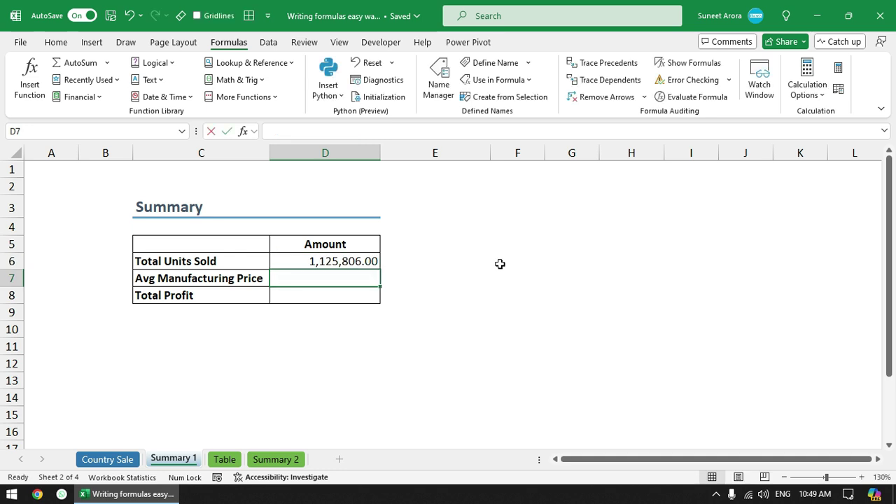
- Calculate Avg Manufacturing Price in D7 of Summary 1 as the AVERAGE of the named range rngManufacturingPrice
{"action": "type", "text": "="}
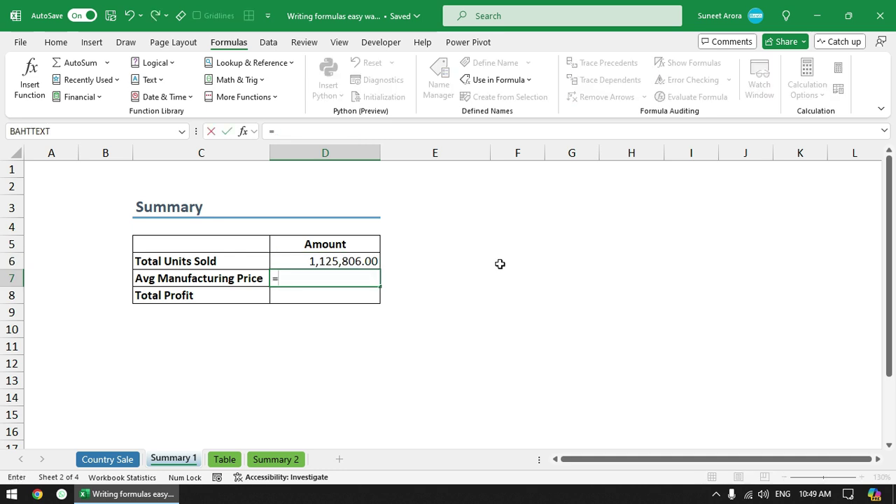
{"action": "type", "text": "ave"}
{"action": "key", "text": "Down"}
{"action": "key", "text": "Tab"}
{"action": "type", "text": "rng"}
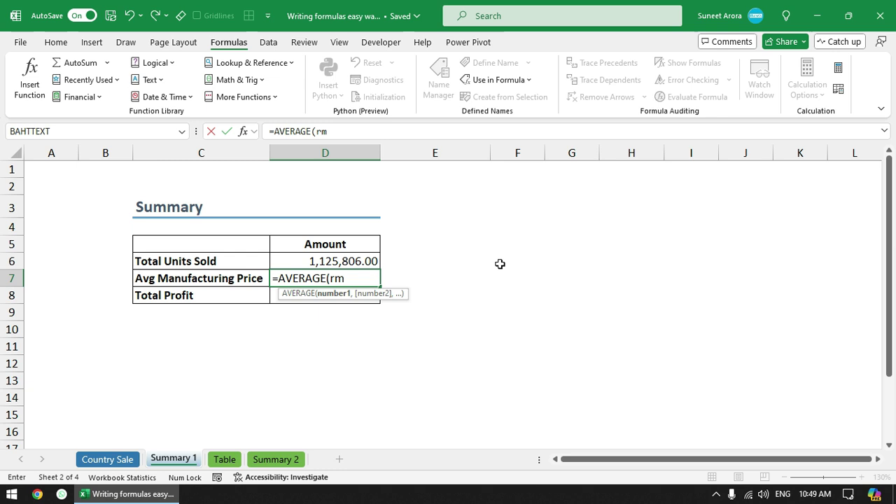
{"action": "key", "text": "BackSpace"}
{"action": "key", "text": "BackSpace"}
{"action": "type", "text": "ng"}
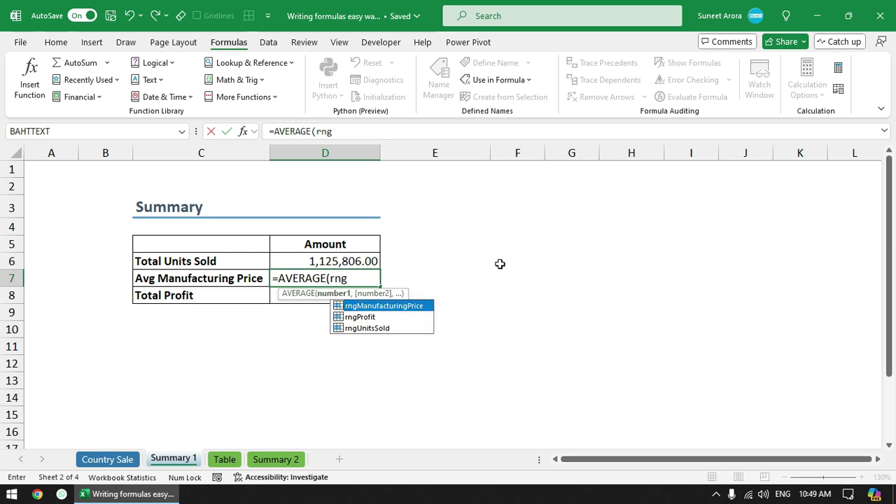
{"action": "key", "text": "Tab"}
{"action": "key", "text": "Return"}
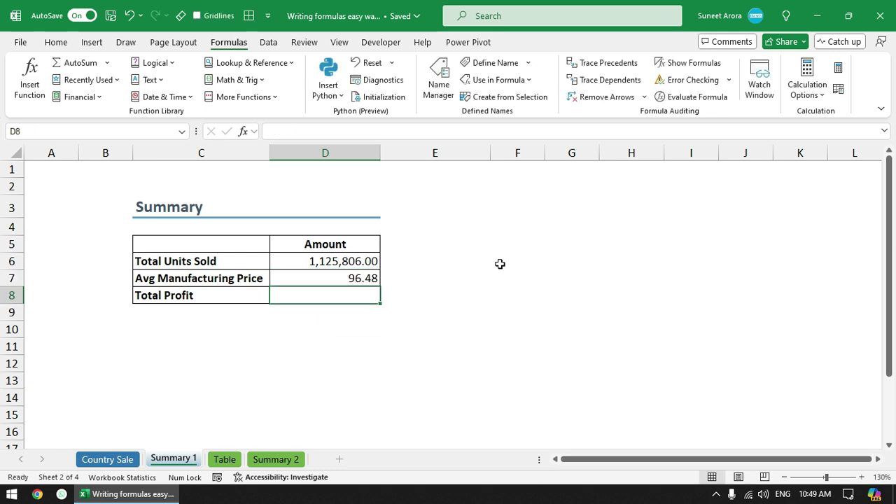
- Calculate Total Profit in D8 of Summary 1 as the SUM of the named range rngProfit
{"action": "type", "text": "=sum"}
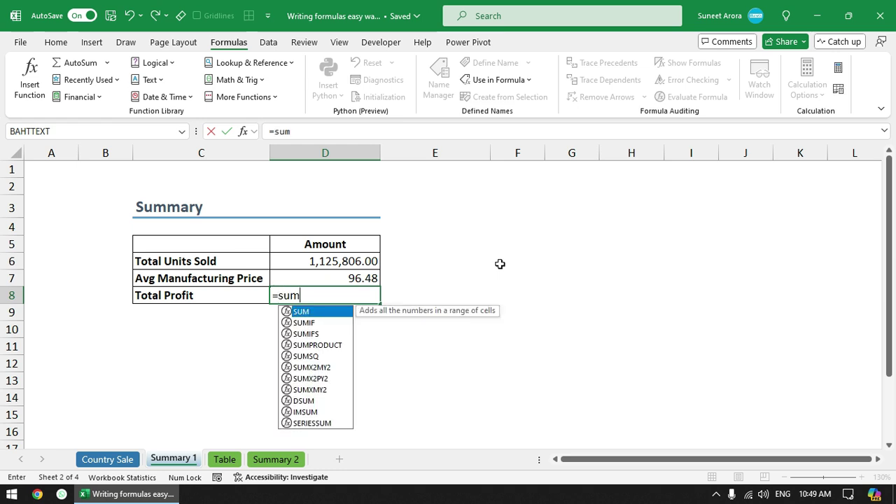
{"action": "key", "text": "Tab"}
{"action": "type", "text": "rng"}
{"action": "key", "text": "Down"}
{"action": "key", "text": "Tab"}
{"action": "key", "text": "Return"}
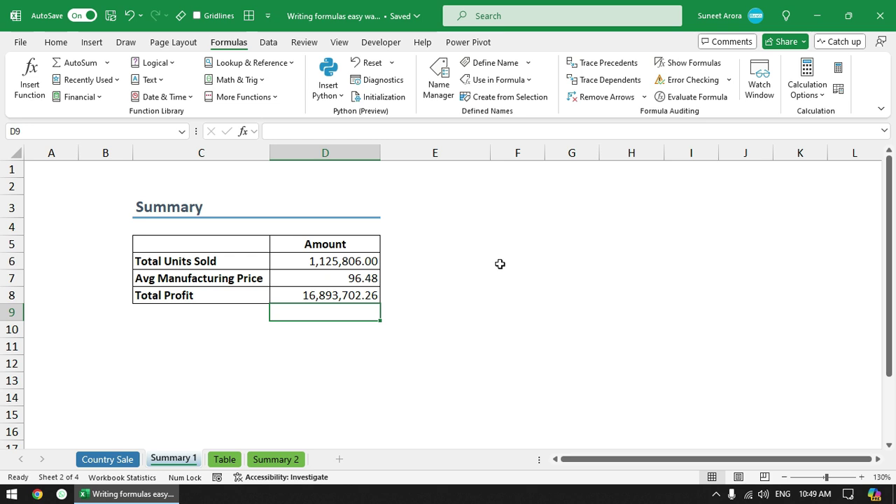
- Switch to the Table sheet and compare the data layout of Range 1 and Range 2
{"action": "key", "text": "ctrl+Page_Down"}
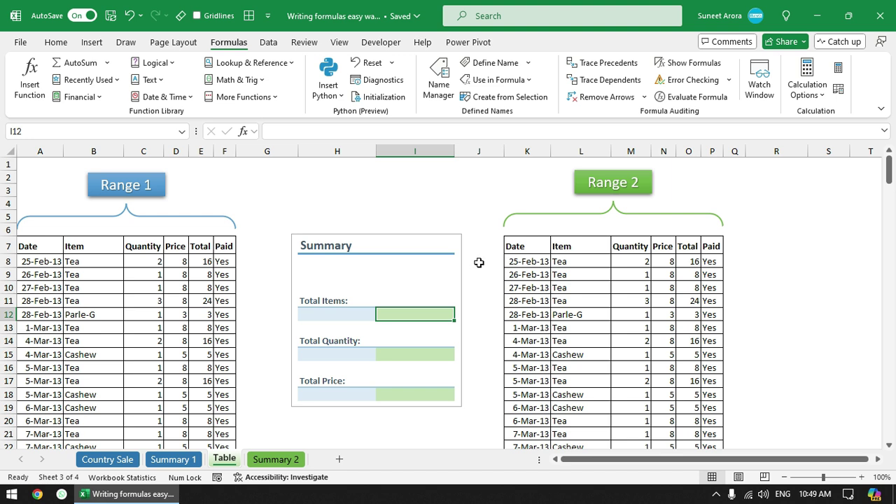
{"action": "left_click", "coordinate": [54, 249]}
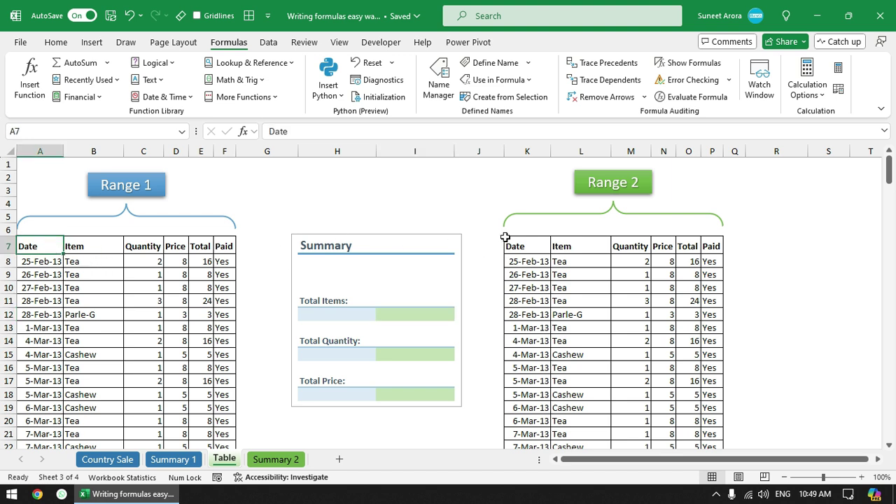
{"action": "left_click", "coordinate": [533, 253]}
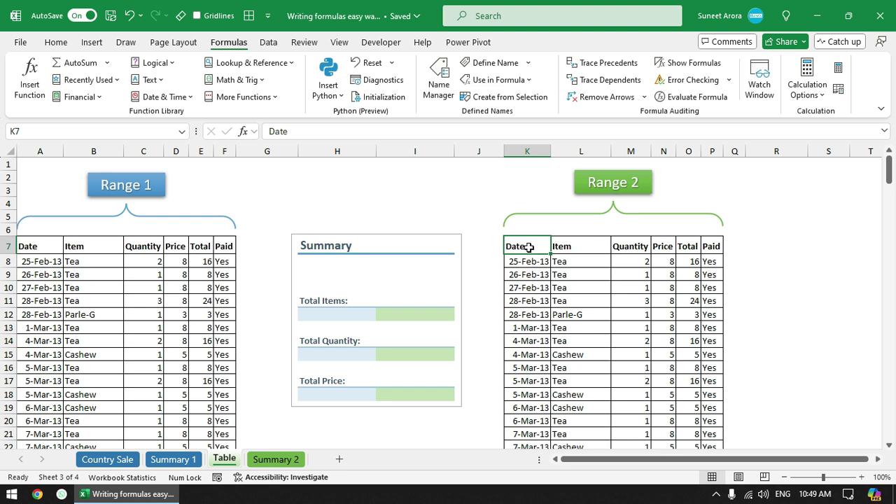
{"action": "left_click", "coordinate": [56, 245]}
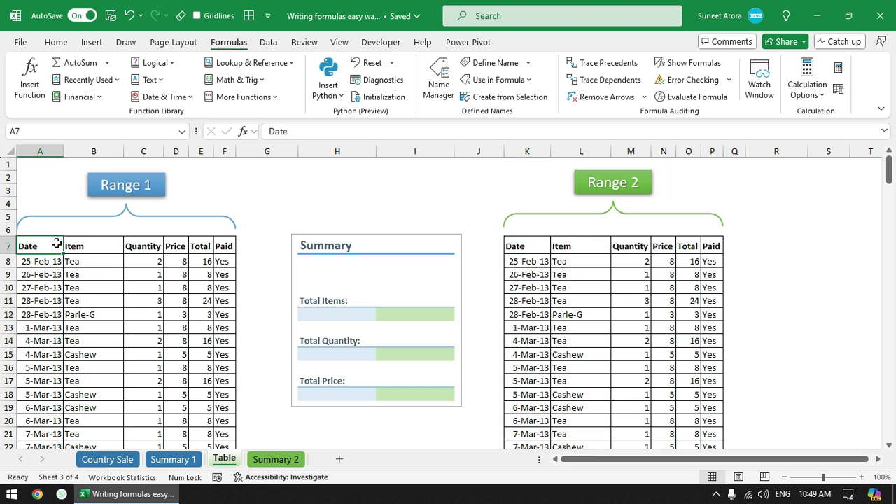
{"action": "left_click", "coordinate": [543, 249]}
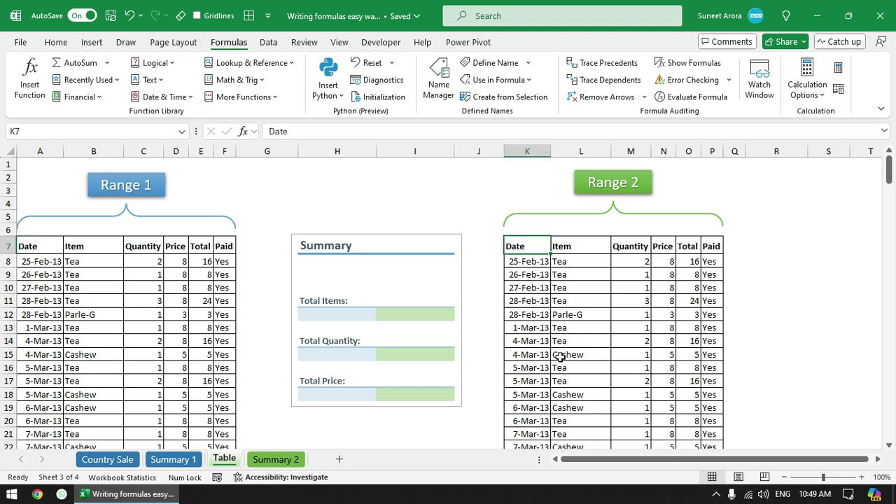
{"action": "scroll", "coordinate": [564, 355], "scroll_direction": "down", "scroll_amount": 10}
{"action": "scroll", "coordinate": [586, 356], "scroll_direction": "up", "scroll_amount": 10}
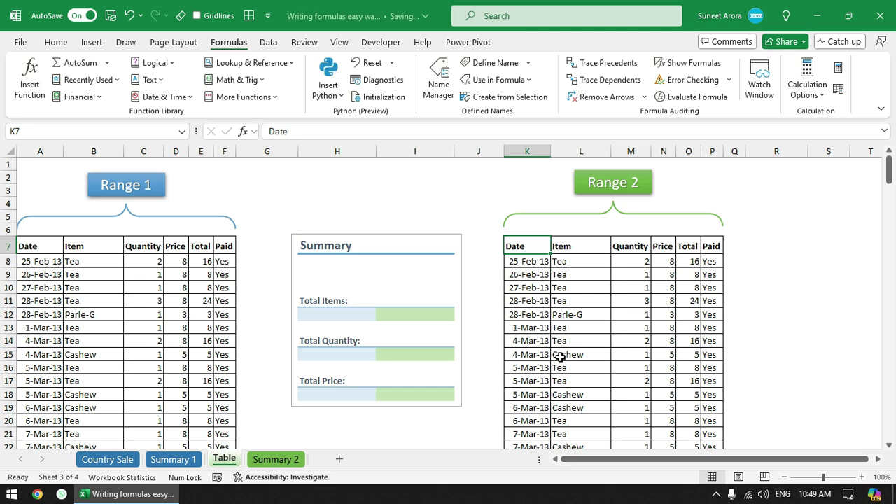
- Convert the Range 2 data in K7:P202 to a table that has headers
{"action": "left_click", "coordinate": [536, 287]}
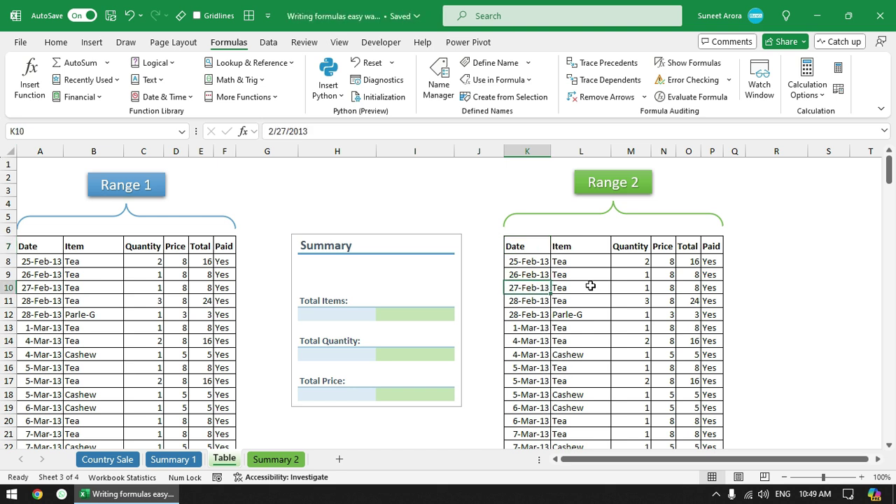
{"action": "left_click", "coordinate": [596, 286]}
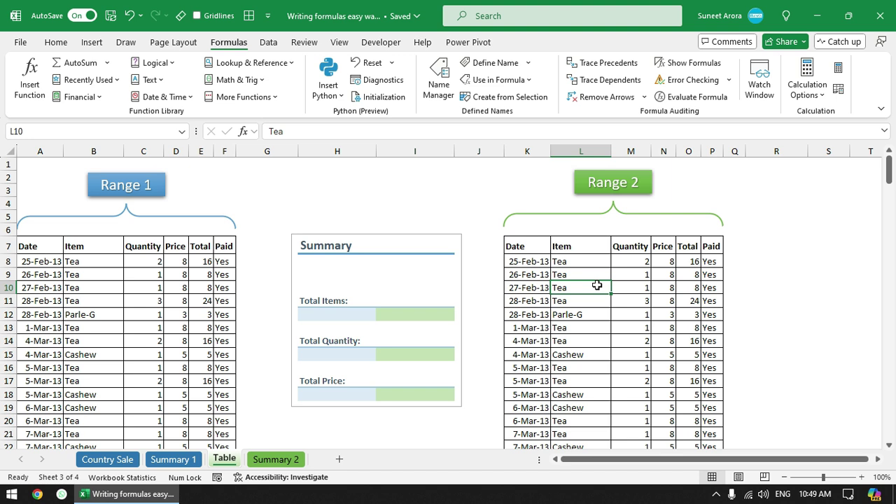
{"action": "key", "text": "ctrl+t"}
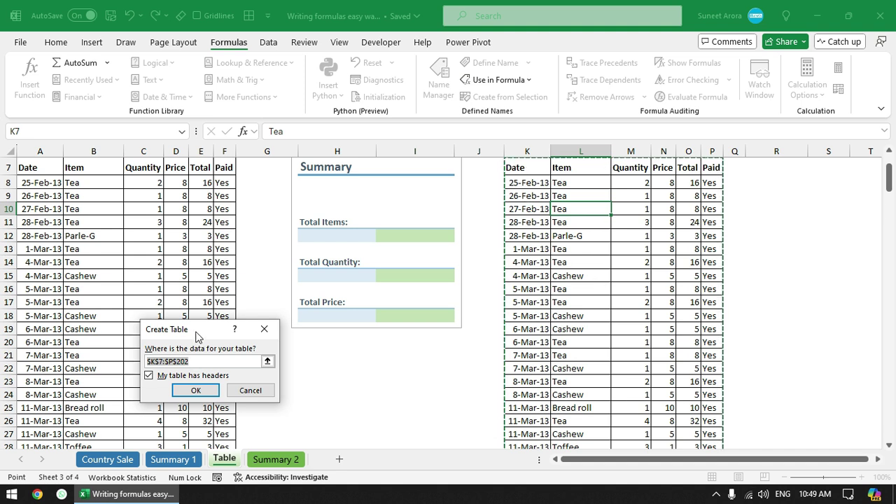
{"action": "left_click_drag", "start_coordinate": [194, 332], "coordinate": [350, 355]}
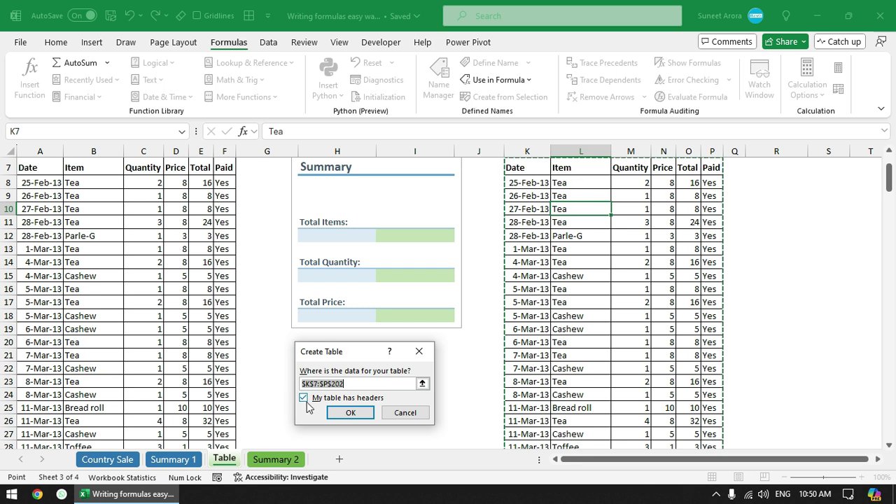
{"action": "left_click", "coordinate": [352, 413]}
{"action": "left_click", "coordinate": [604, 265]}
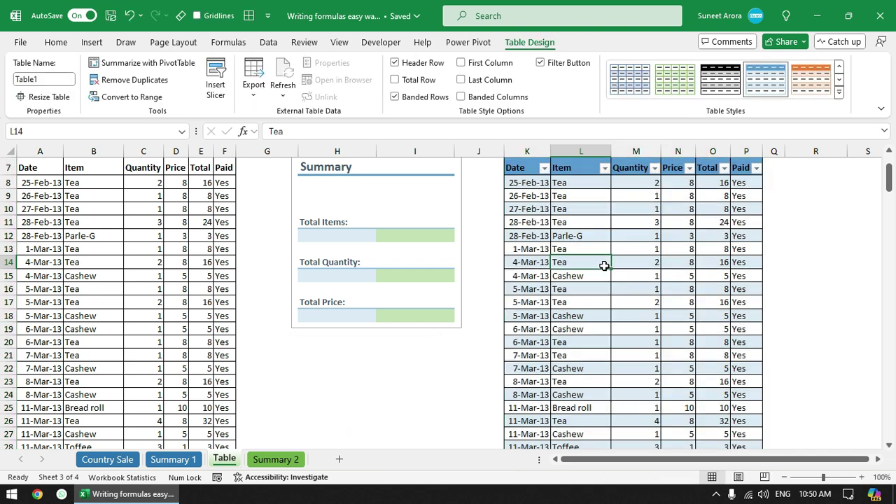
- Check when the table design options are available by selecting cells inside and outside the Range 2 table
{"action": "scroll", "coordinate": [603, 265], "scroll_direction": "up", "scroll_amount": 2}
{"action": "left_click", "coordinate": [604, 264]}
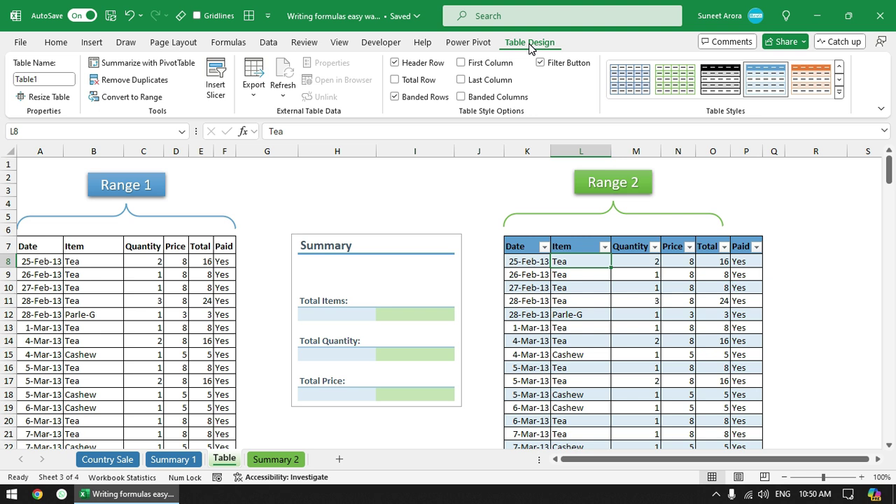
{"action": "left_click", "coordinate": [810, 250]}
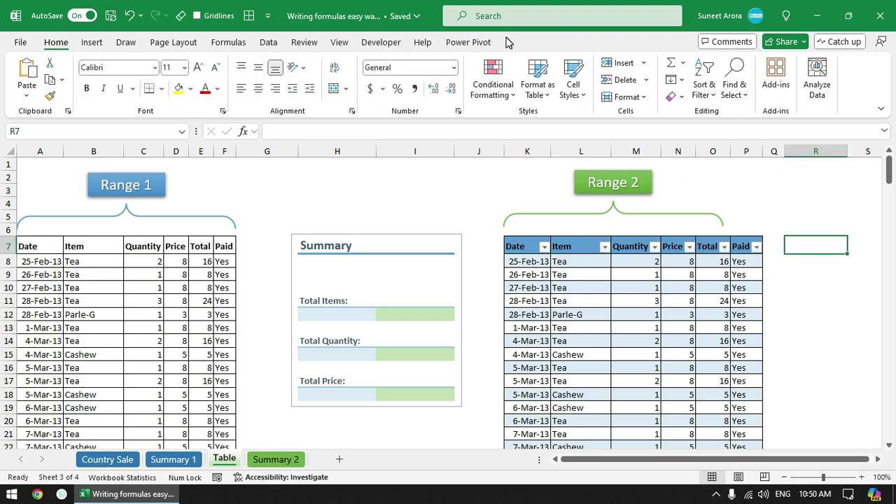
{"action": "left_click", "coordinate": [571, 313]}
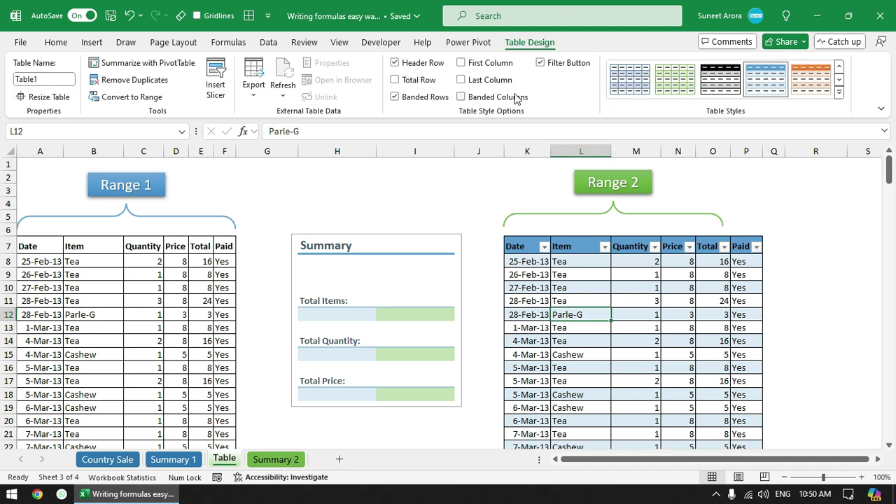
{"action": "left_click", "coordinate": [606, 260]}
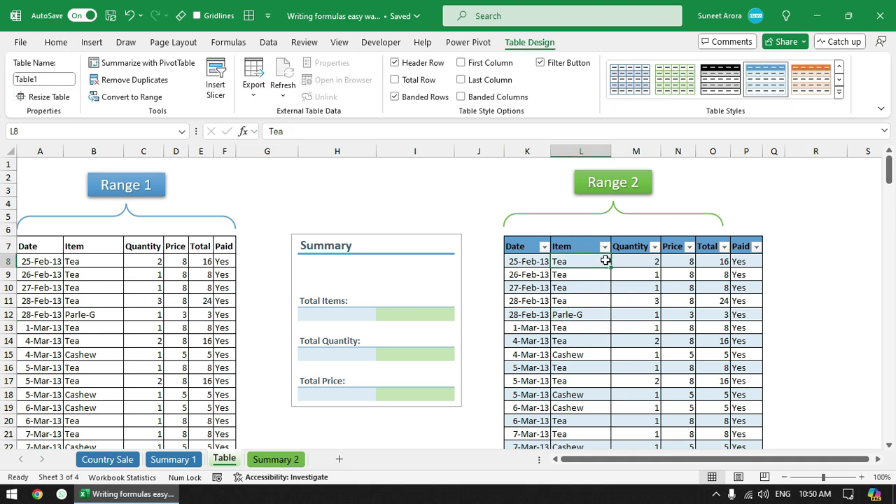
{"action": "left_click", "coordinate": [597, 297]}
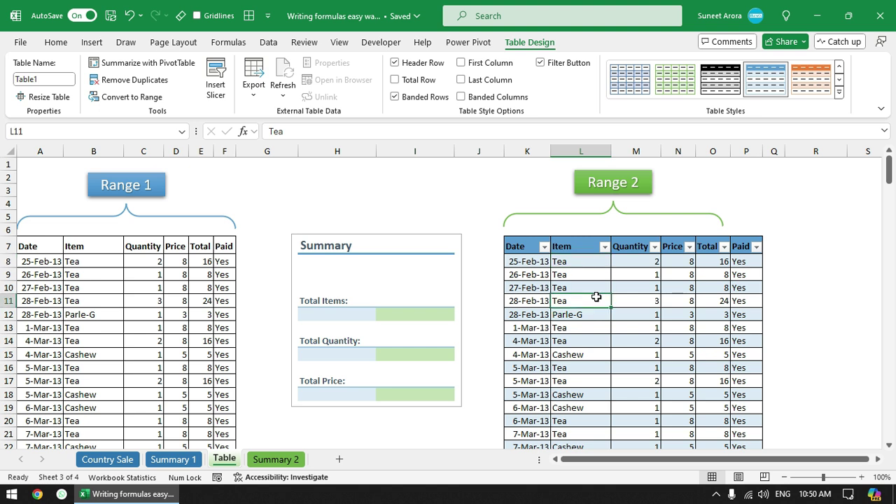
{"action": "left_click", "coordinate": [581, 289]}
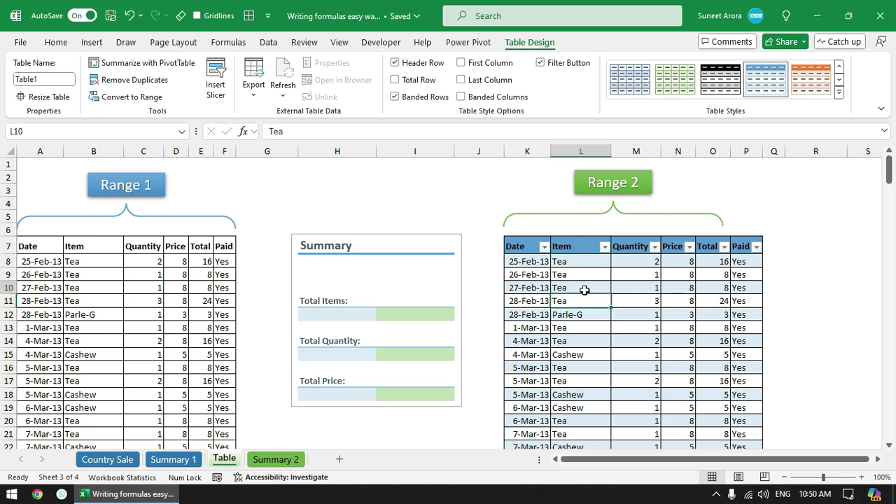
- Begin a SUM formula for Total Items in cell I12 with an open structured reference to Table1
{"action": "left_click", "coordinate": [424, 315]}
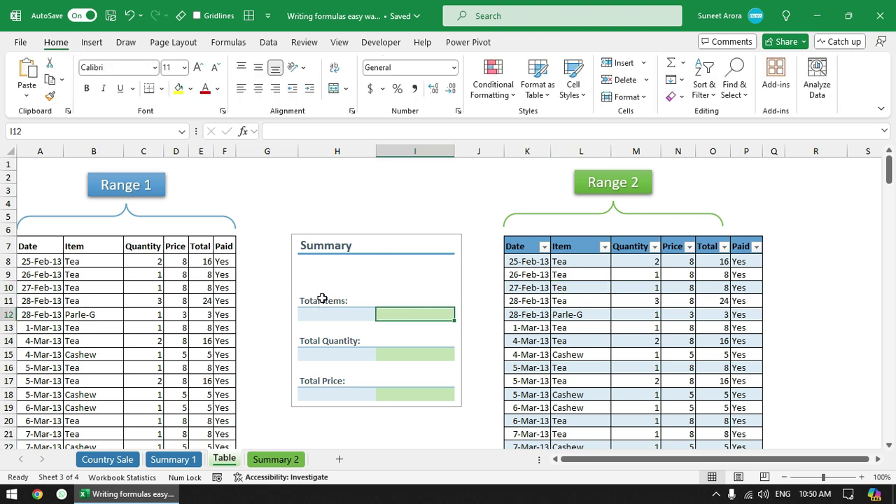
{"action": "left_click", "coordinate": [579, 246]}
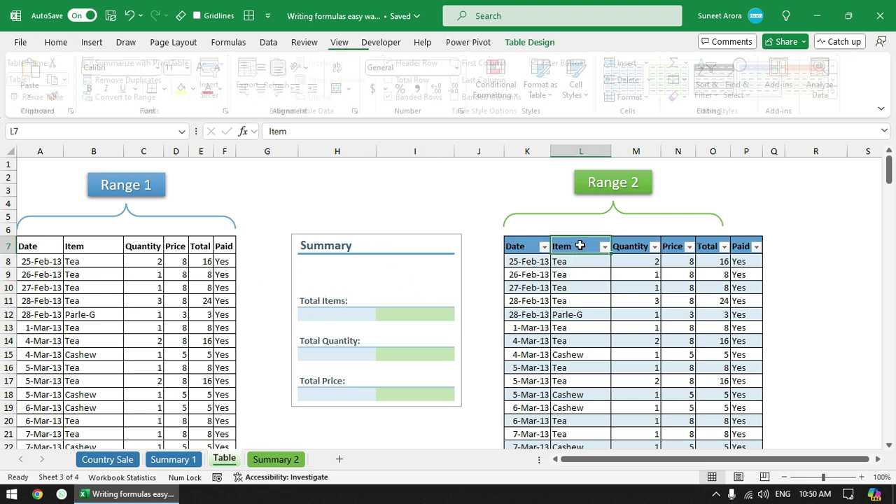
{"action": "left_click", "coordinate": [419, 315]}
{"action": "type", "text": "=sum"}
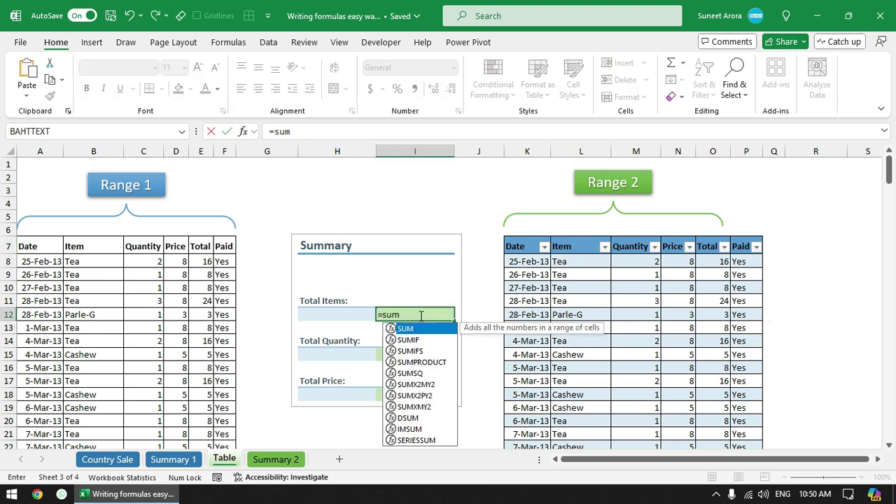
{"action": "key", "text": "Tab"}
{"action": "type", "text": "tab"}
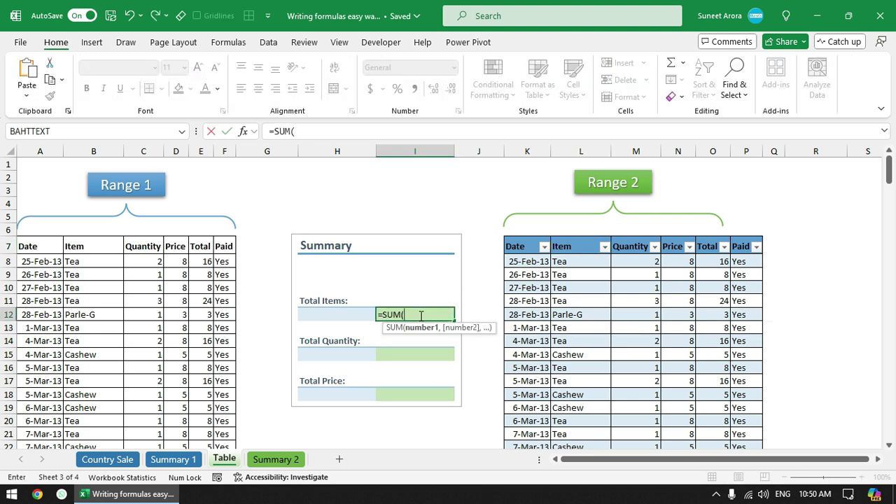
{"action": "key", "text": "Tab"}
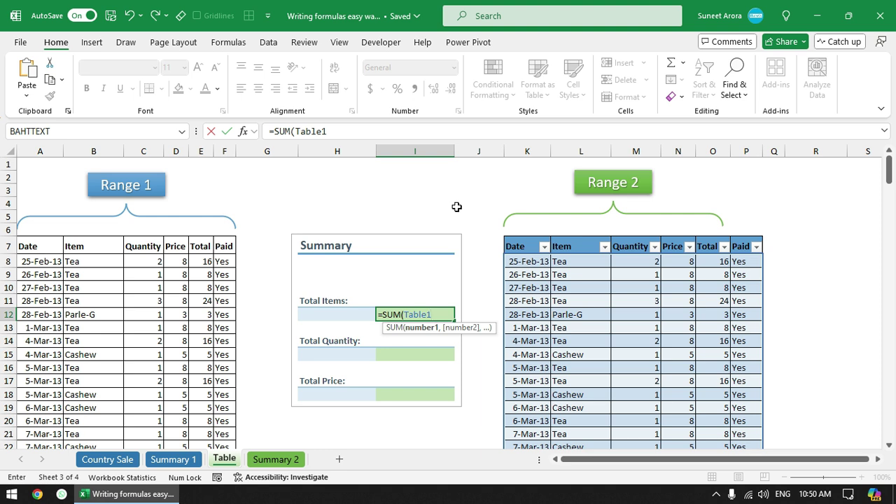
{"action": "type", "text": "["}
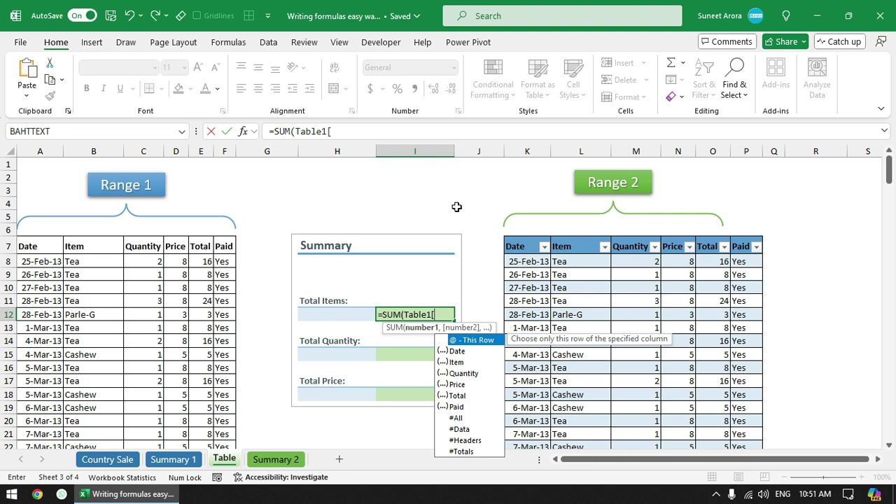
- Review the columns and special items, such as #All, #Data, #Headers and #Totals, offered for the Table1 reference
{"action": "key", "text": "Down"}
{"action": "key", "text": "Down"}
{"action": "key", "text": "Down"}
{"action": "key", "text": "Down"}
{"action": "key", "text": "Down"}
{"action": "key", "text": "Down"}
{"action": "key", "text": "Up"}
{"action": "key", "text": "Up"}
{"action": "key", "text": "Up"}
{"action": "key", "text": "Up"}
{"action": "key", "text": "Up"}
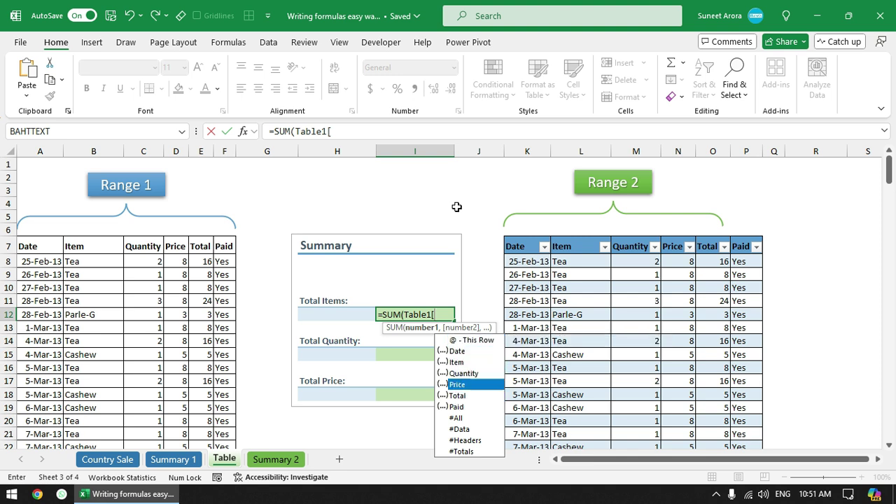
{"action": "key", "text": "Down"}
{"action": "key", "text": "Down"}
{"action": "key", "text": "Down"}
{"action": "key", "text": "Down"}
{"action": "key", "text": "Down"}
{"action": "key", "text": "Down"}
{"action": "key", "text": "Down"}
{"action": "key", "text": "Down"}
{"action": "key", "text": "Down"}
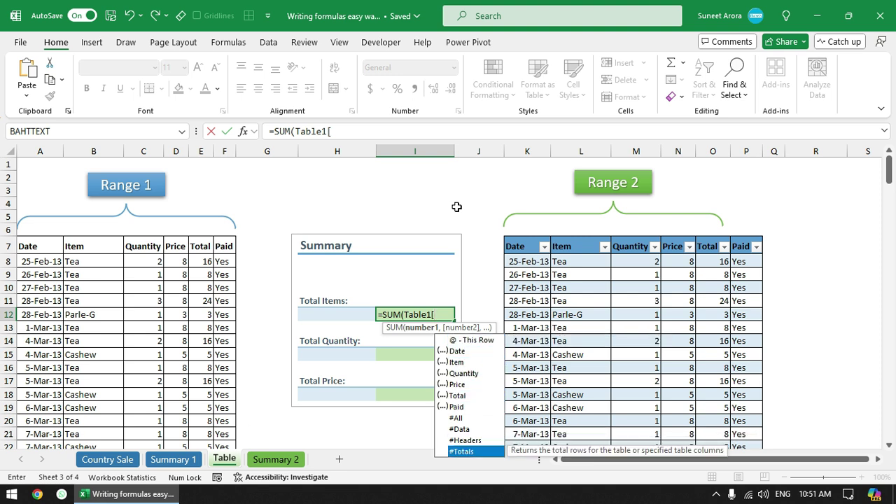
{"action": "key", "text": "Up"}
{"action": "key", "text": "Up"}
{"action": "key", "text": "Up"}
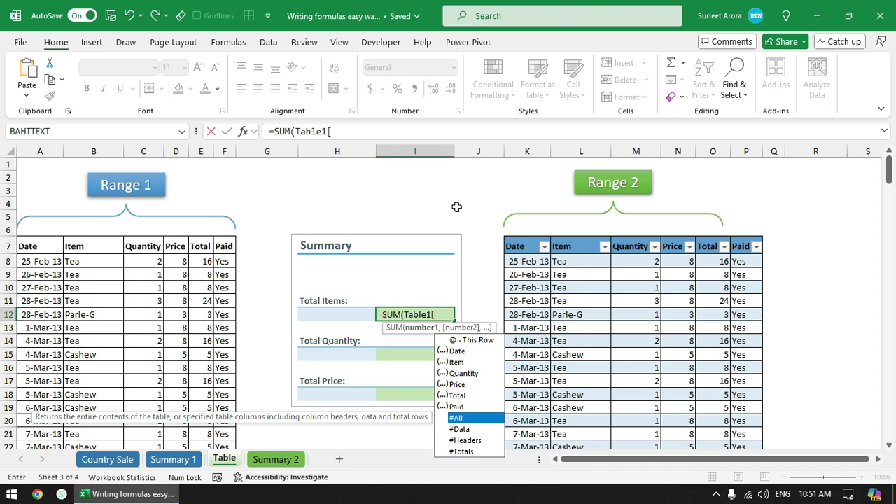
{"action": "key", "text": "Down"}
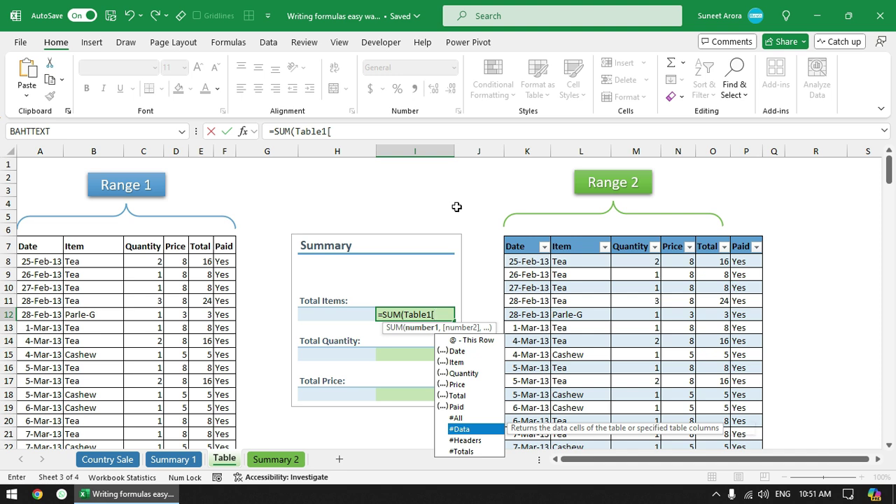
{"action": "key", "text": "Down"}
{"action": "key", "text": "Down"}
- Complete the formula in I12 with the Item column as =SUM(Table1[Item])
{"action": "key", "text": "Up"}
{"action": "key", "text": "Up"}
{"action": "key", "text": "Up"}
{"action": "key", "text": "Up"}
{"action": "key", "text": "Up"}
{"action": "key", "text": "Up"}
{"action": "key", "text": "Up"}
{"action": "key", "text": "Up"}
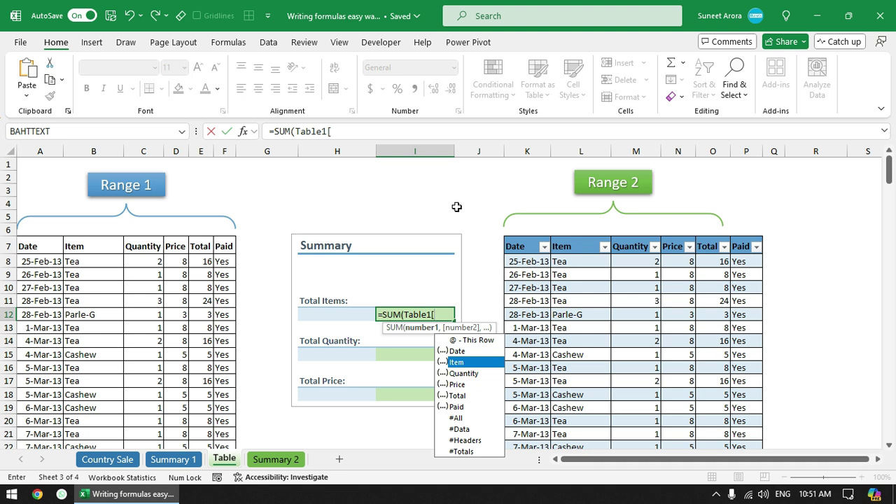
{"action": "key", "text": "Tab"}
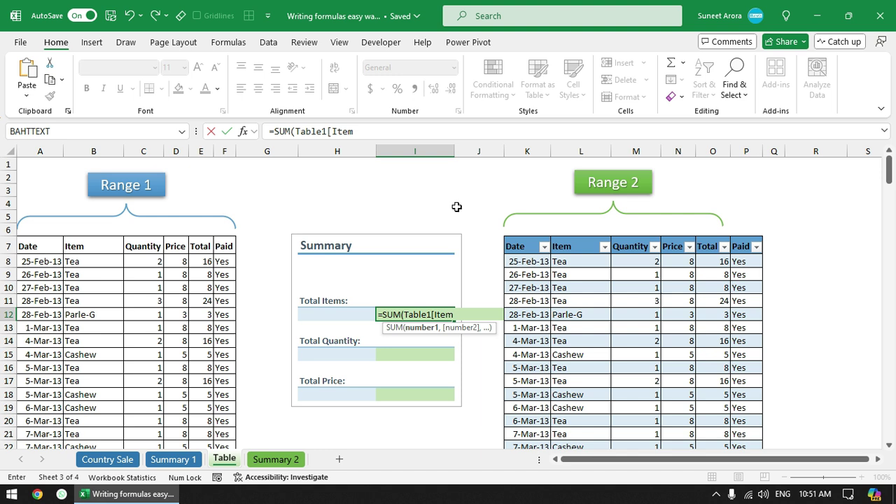
{"action": "type", "text": "])"}
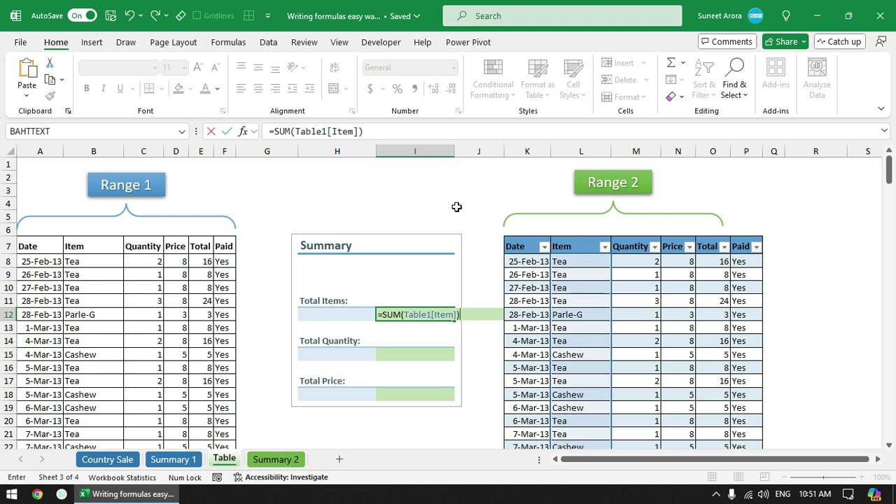
{"action": "key", "text": "ctrl+Return"}
- Replace the SUM function in the I12 formula with COUNTA, keeping the Table1[Item] reference
{"action": "key", "text": "F2"}
{"action": "key", "text": "Home"}
{"action": "key", "text": "Right"}
{"action": "key", "text": "shift+Right"}
{"action": "key", "text": "shift+Right"}
{"action": "key", "text": "shift+Right"}
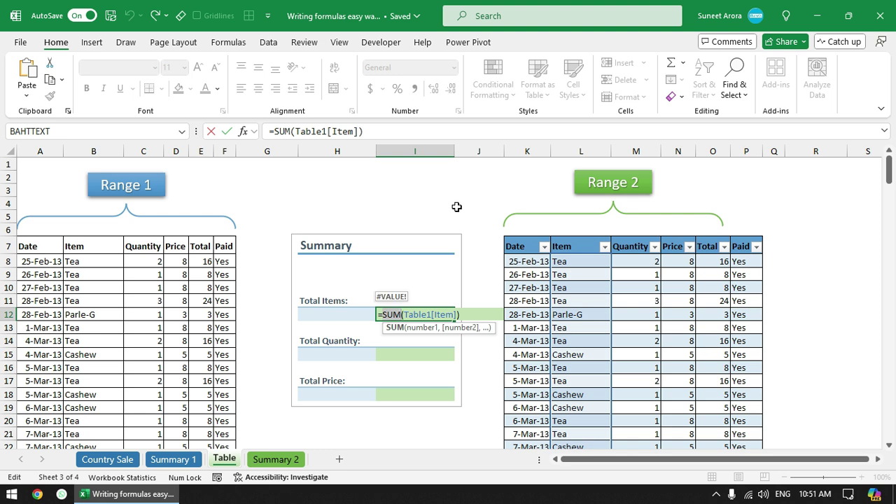
{"action": "type", "text": "count"}
{"action": "key", "text": "Down"}
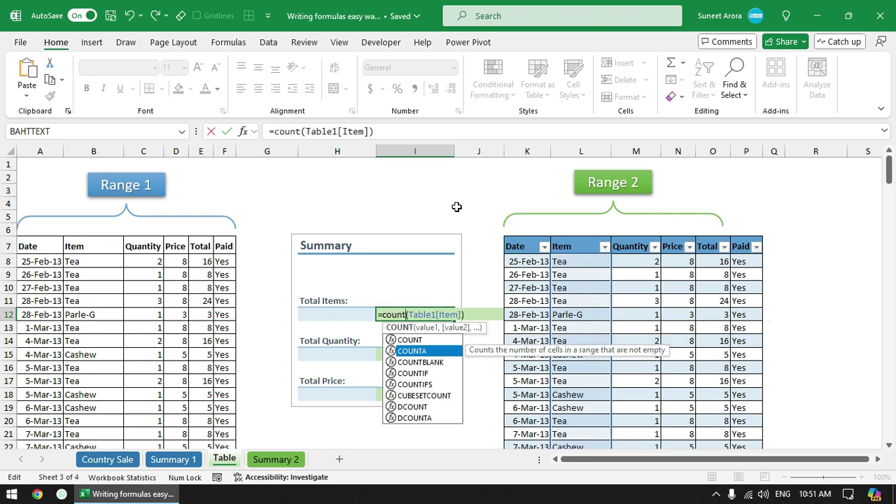
{"action": "key", "text": "Tab"}
{"action": "key", "text": "Return"}
{"action": "key", "text": "Up"}
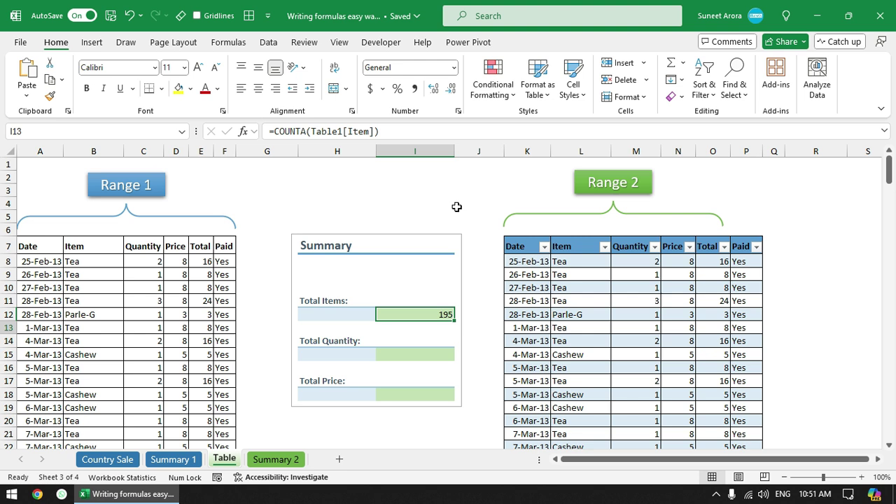
- Enter =SUM(Table1[Quantity]) in cell I15 to calculate Total Quantity
{"action": "key", "text": "Down"}
{"action": "key", "text": "Down"}
{"action": "key", "text": "Down"}
{"action": "type", "text": "="}
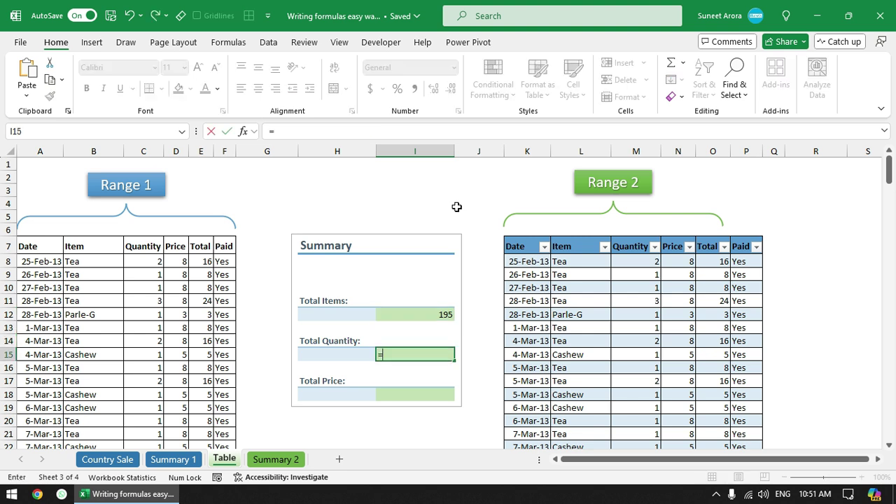
{"action": "type", "text": "sum"}
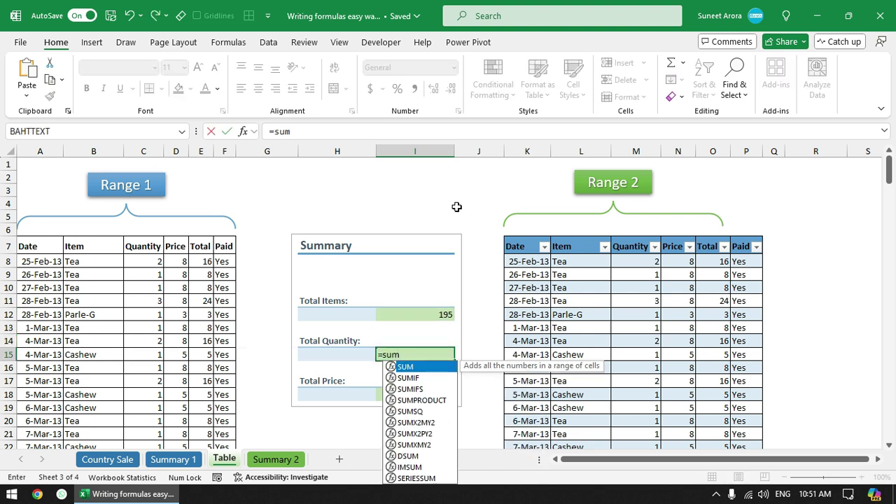
{"action": "key", "text": "Tab"}
{"action": "type", "text": "tabl"}
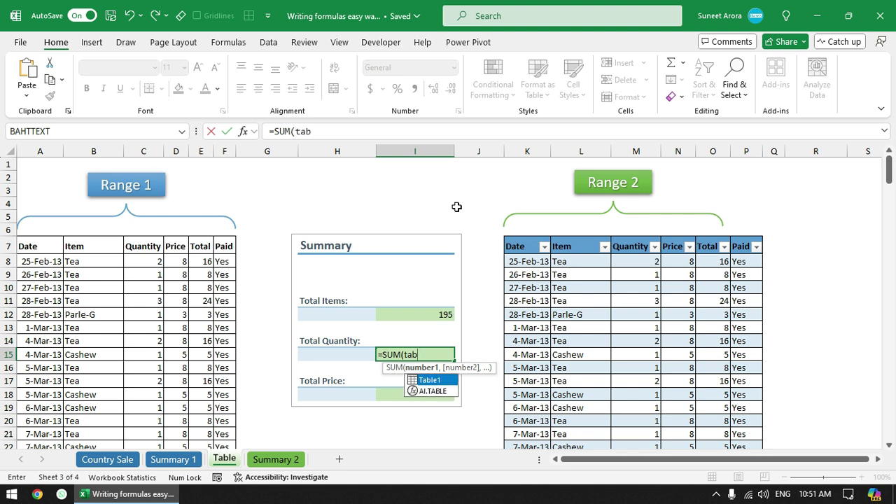
{"action": "key", "text": "Tab"}
{"action": "type", "text": "["}
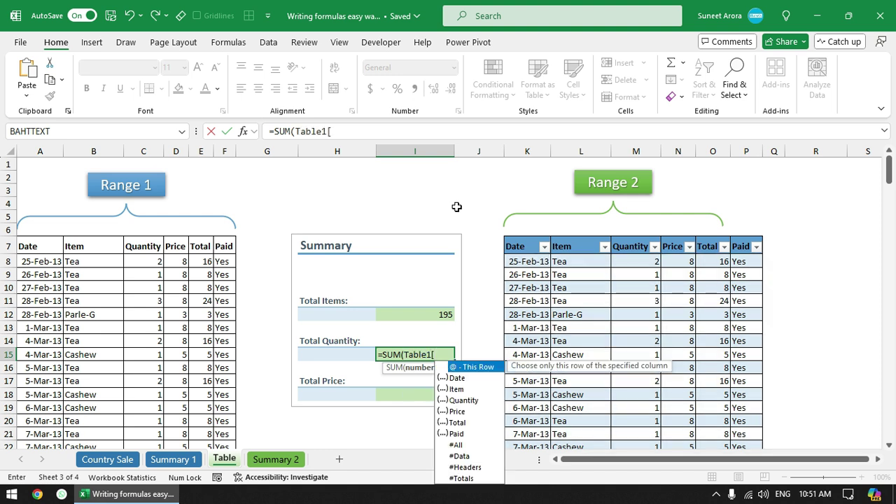
{"action": "key", "text": "Down"}
{"action": "key", "text": "Down"}
{"action": "key", "text": "Down"}
{"action": "key", "text": "Tab"}
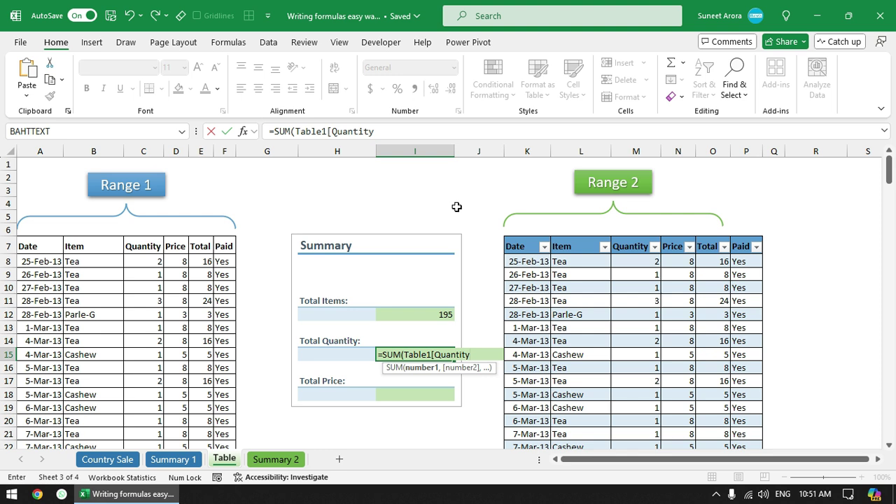
{"action": "type", "text": "])"}
{"action": "key", "text": "ctrl+Return"}
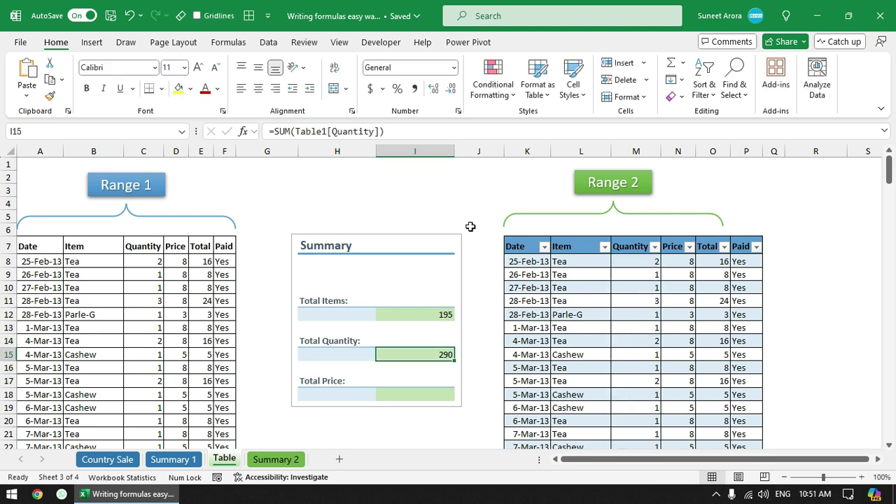
- Rename the Range 2 table from its default name to tblSnacks
{"action": "left_click", "coordinate": [631, 339]}
{"action": "left_click", "coordinate": [630, 314]}
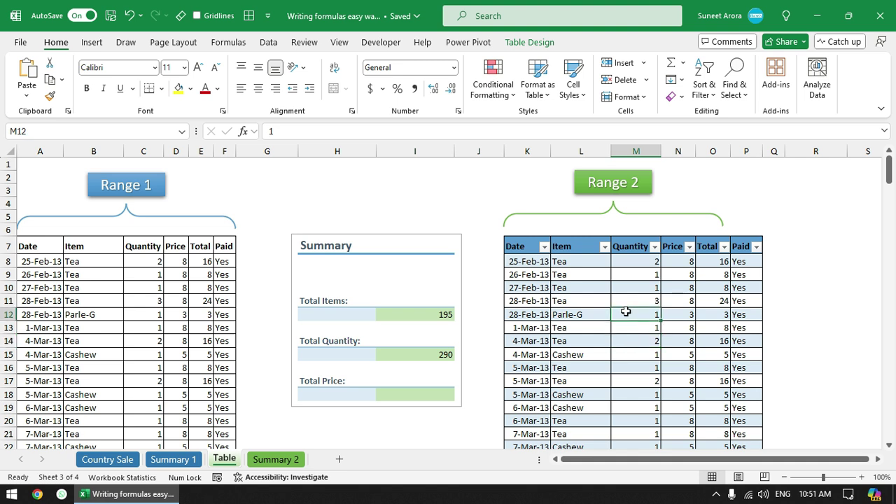
{"action": "left_click", "coordinate": [536, 43]}
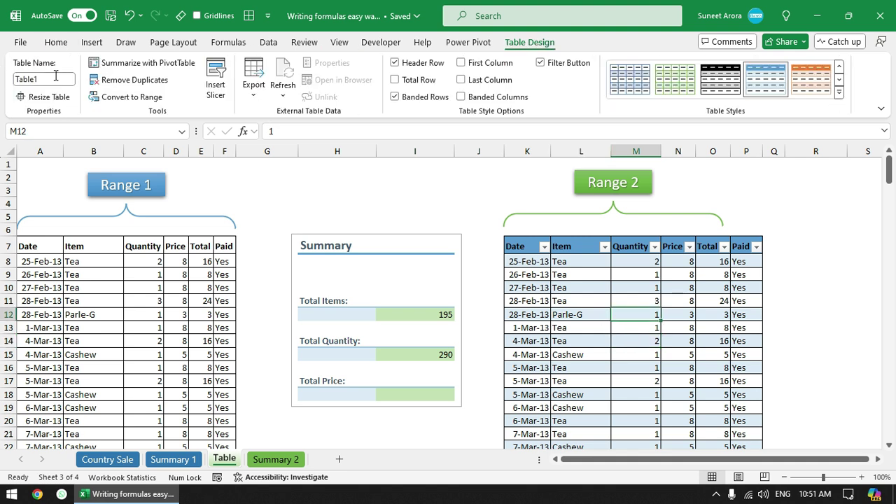
{"action": "left_click", "coordinate": [52, 78]}
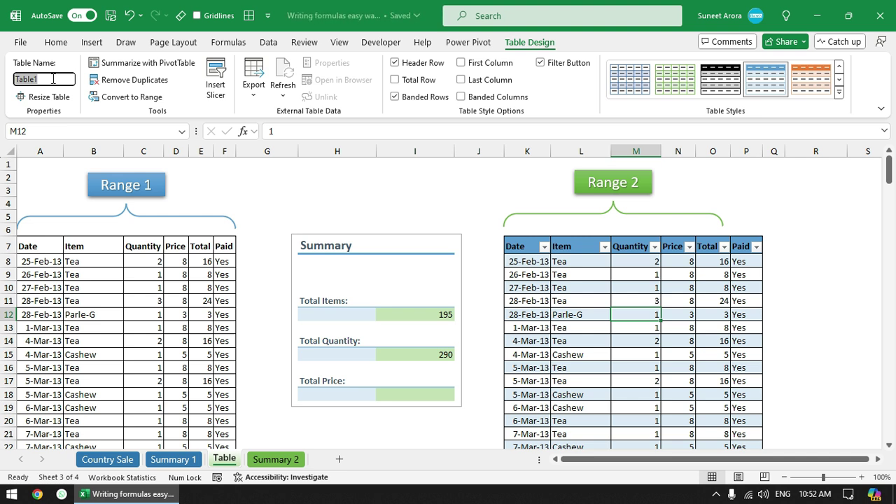
{"action": "type", "text": "tbl"}
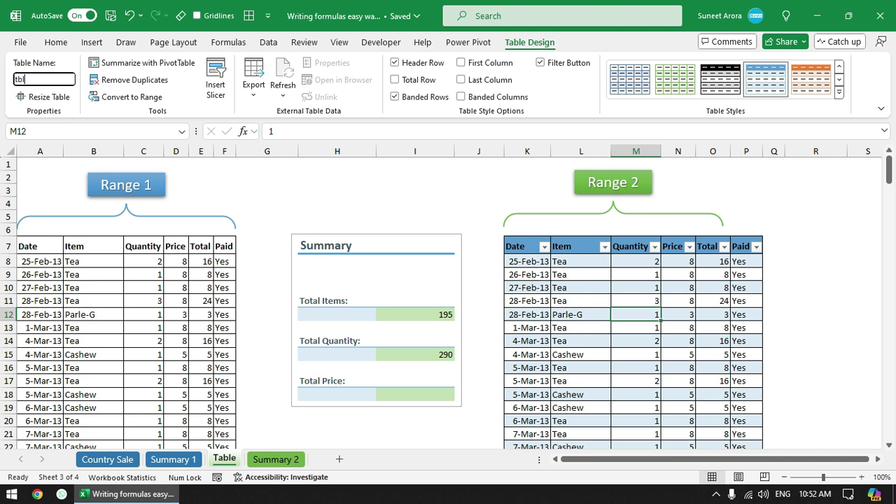
{"action": "type", "text": "Snacks"}
{"action": "key", "text": "Return"}
- Check the table name used in the Total Items and Total Quantity formulas in I12 and I15
{"action": "left_click", "coordinate": [401, 315]}
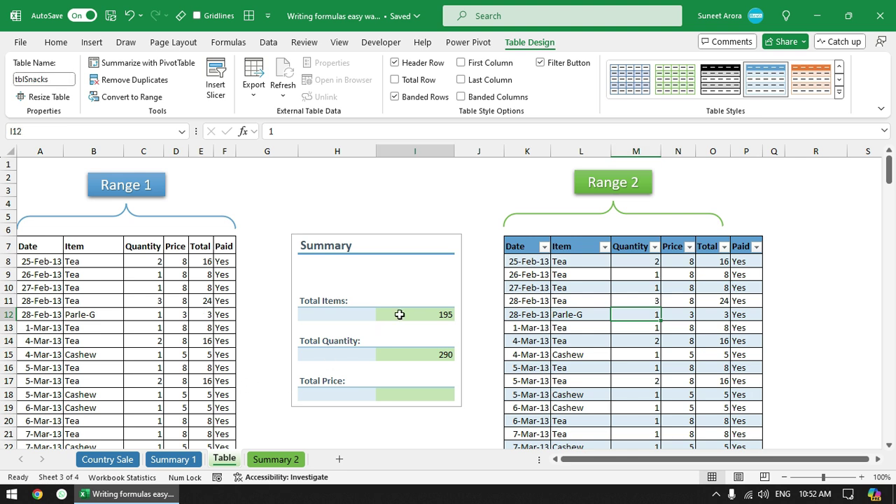
{"action": "double_click", "coordinate": [401, 315]}
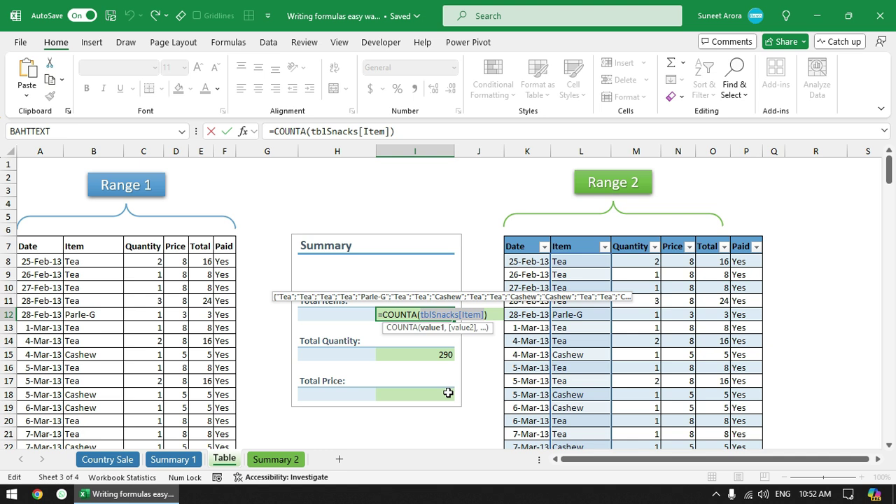
{"action": "key", "text": "Escape"}
{"action": "left_click", "coordinate": [413, 353]}
{"action": "double_click", "coordinate": [413, 354]}
{"action": "key", "text": "Escape"}
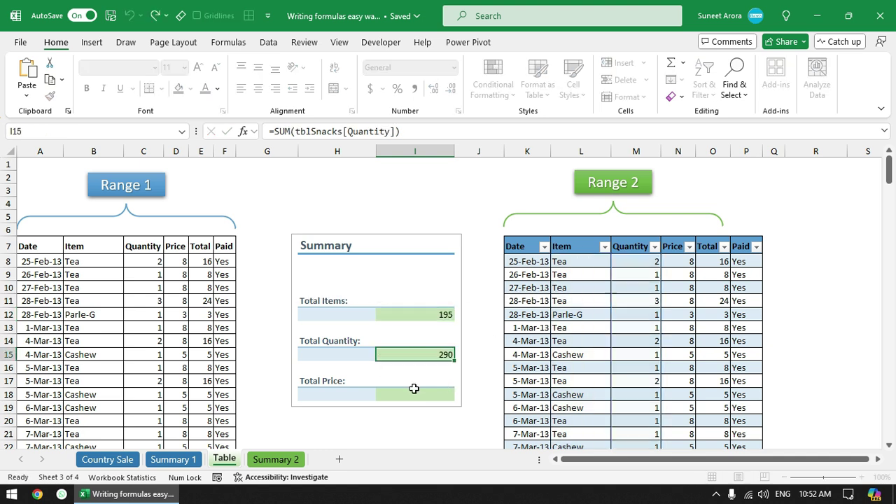
- Enter =SUM(tblSnacks[Price]) in cell I18 to calculate Total Price
{"action": "left_click", "coordinate": [415, 392]}
{"action": "type", "text": "="}
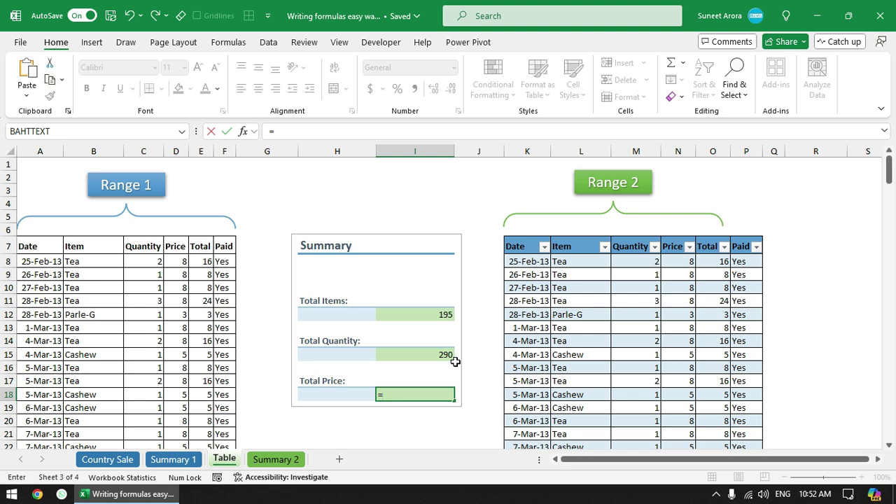
{"action": "type", "text": "sum"}
{"action": "key", "text": "Tab"}
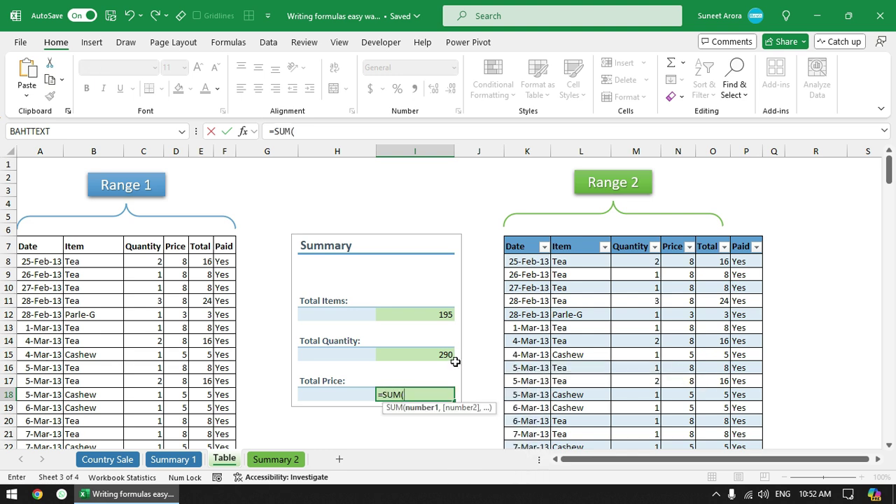
{"action": "type", "text": "tbl"}
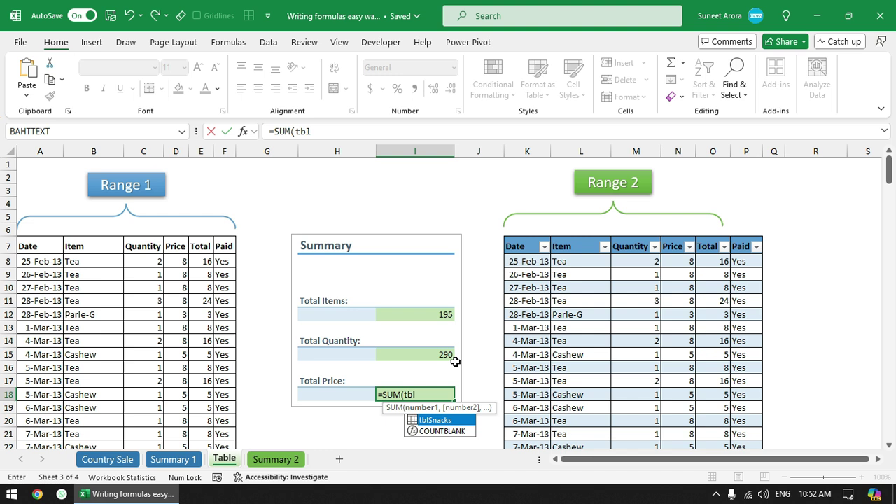
{"action": "key", "text": "Tab"}
{"action": "type", "text": "[p"}
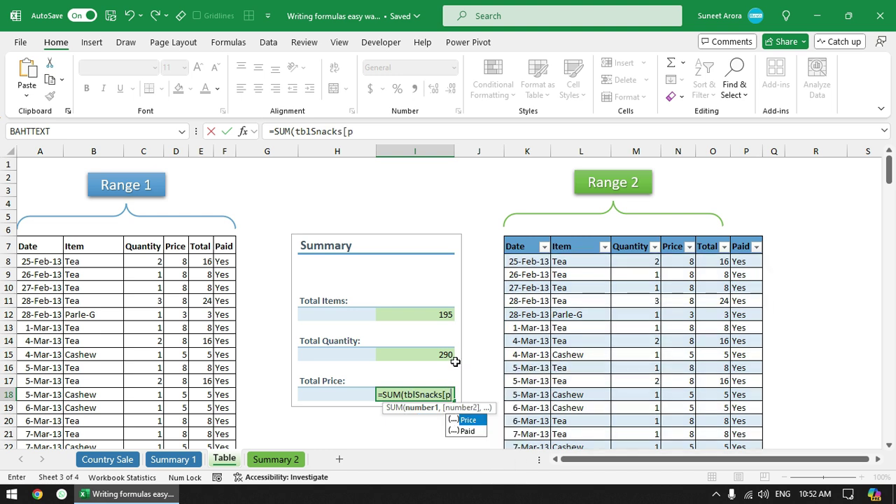
{"action": "key", "text": "Tab"}
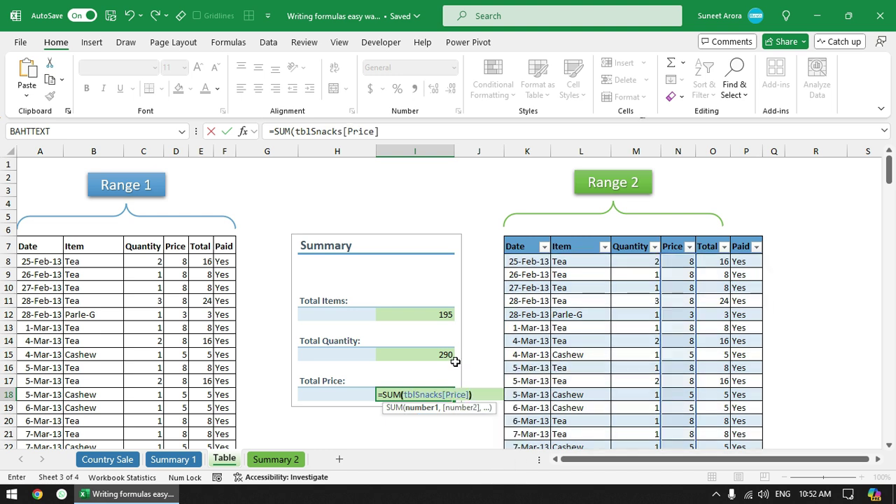
{"action": "key", "text": "Return"}
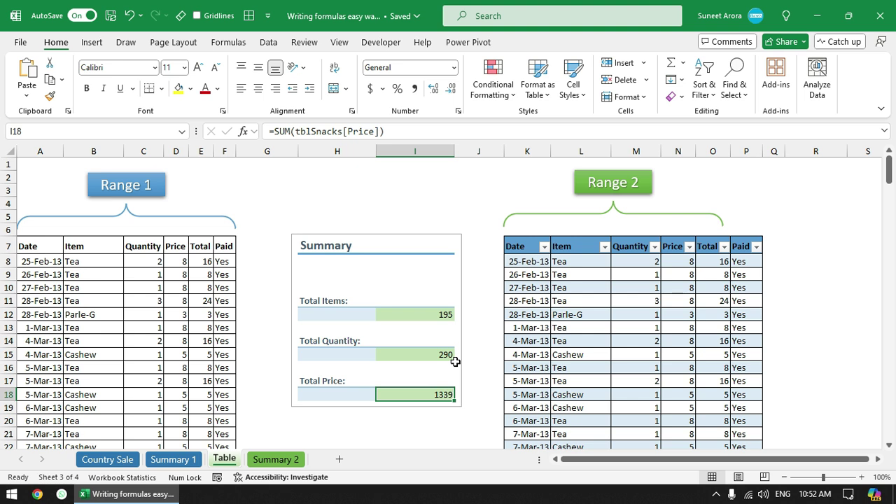
- On the Summary 2 sheet, enter =COUNTA(tblSnacks[Item]) in cell H12 for Total Items
{"action": "left_click", "coordinate": [276, 460]}
{"action": "left_click", "coordinate": [396, 312]}
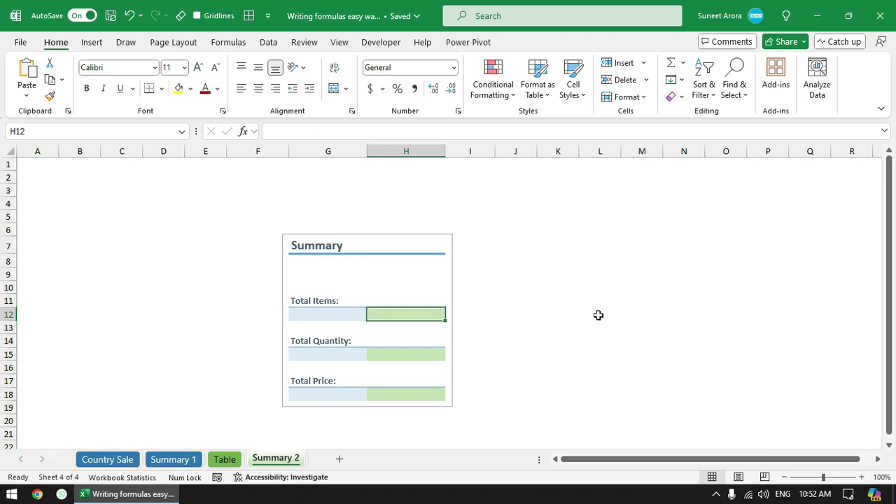
{"action": "type", "text": "="}
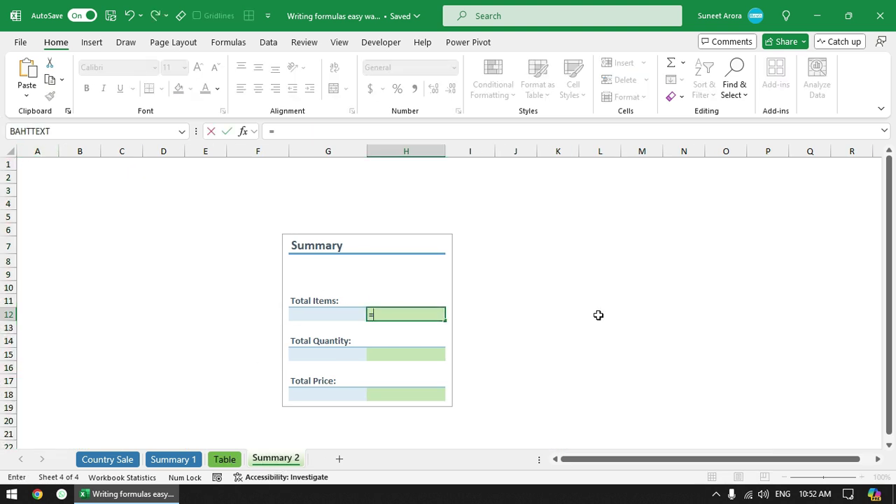
{"action": "type", "text": "coun"}
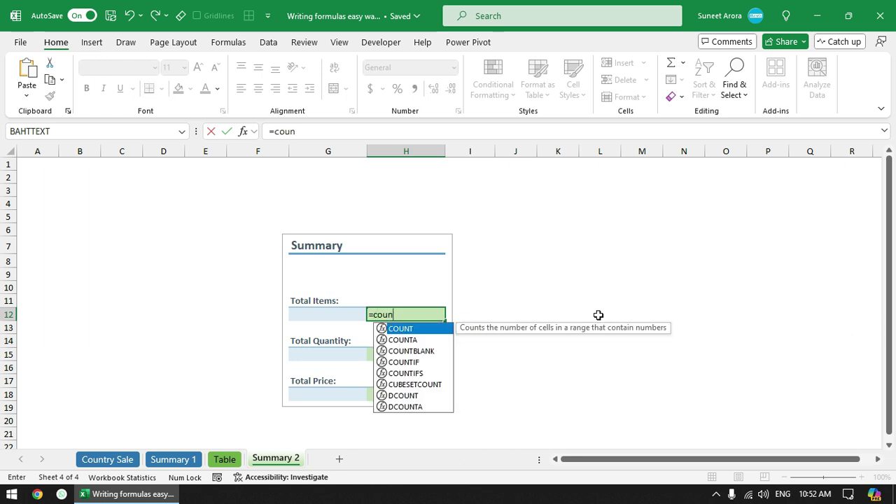
{"action": "key", "text": "Down"}
{"action": "key", "text": "Tab"}
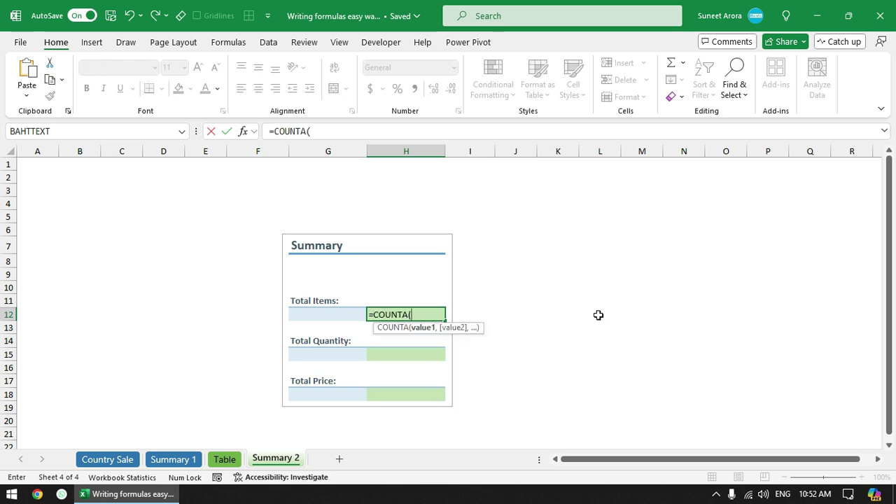
{"action": "type", "text": "tblSnacks["}
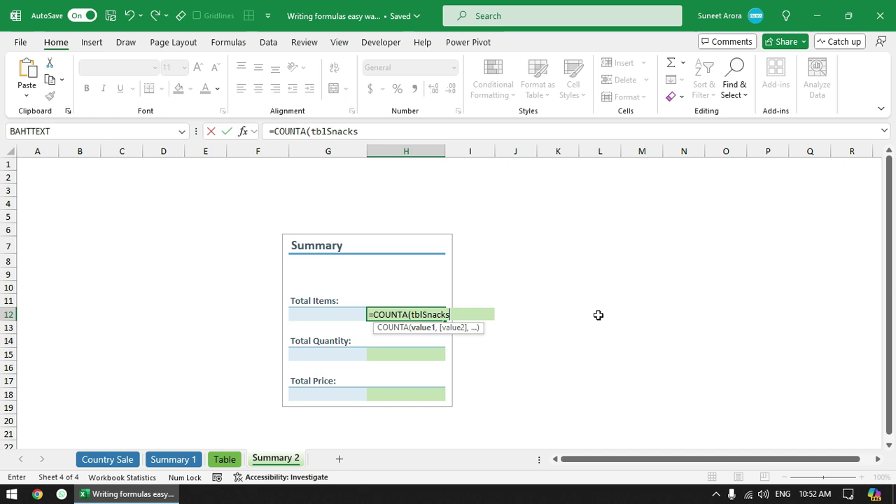
{"action": "key", "text": "Down"}
{"action": "key", "text": "Down"}
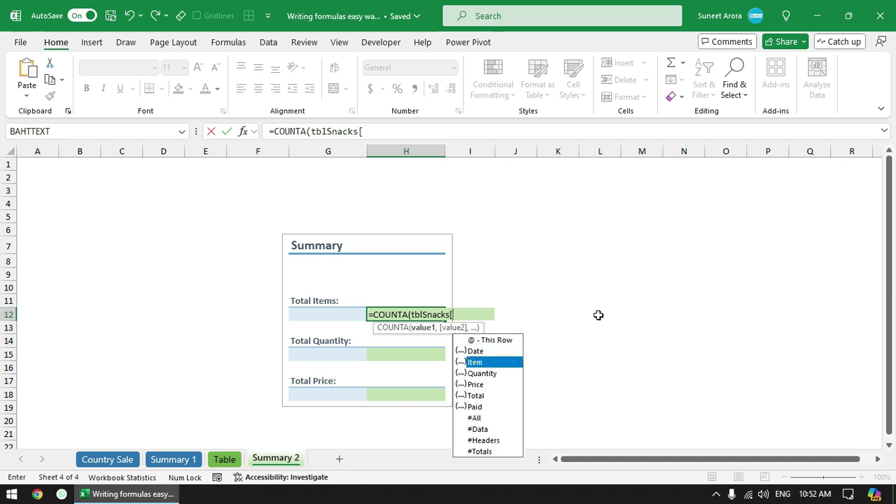
{"action": "key", "text": "Tab"}
{"action": "type", "text": "])"}
{"action": "key", "text": "Return"}
- Enter =SUM(tblSnacks[Quantity]) in cell H15 for Total Quantity on the Summary 2 sheet
{"action": "key", "text": "Down"}
{"action": "key", "text": "Down"}
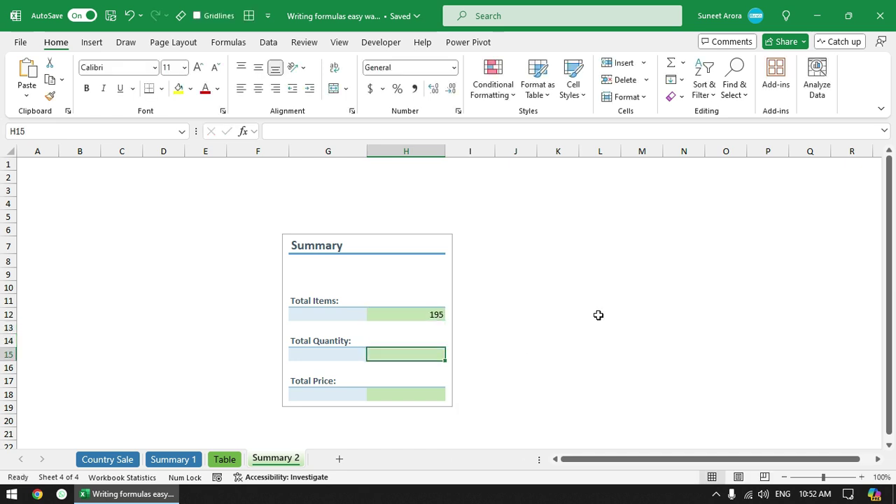
{"action": "type", "text": "=sum"}
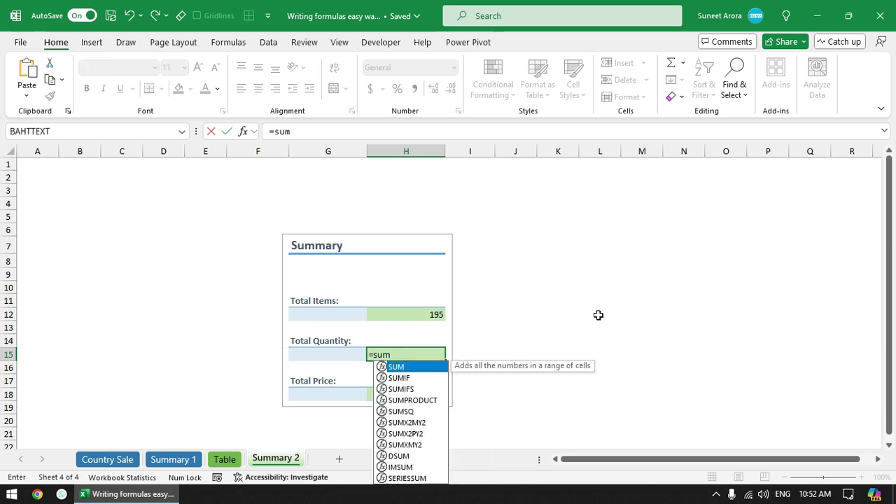
{"action": "key", "text": "Tab"}
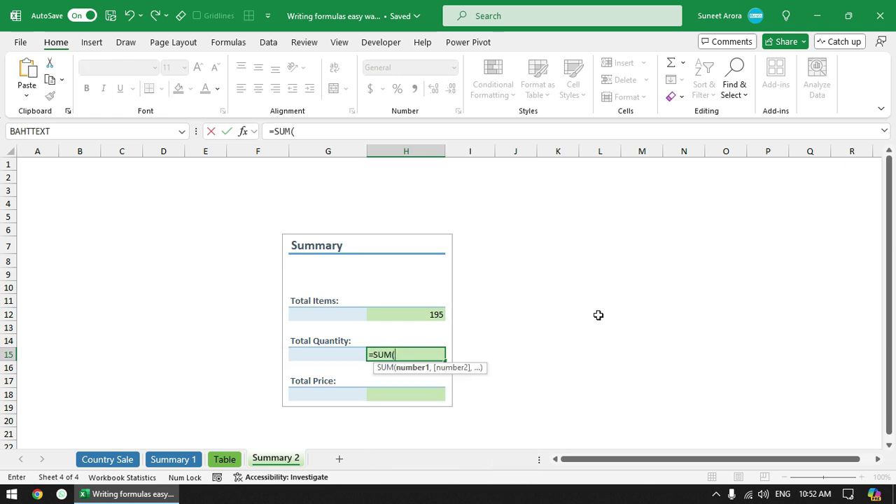
{"action": "type", "text": "tbl"}
{"action": "key", "text": "Tab"}
{"action": "type", "text": "["}
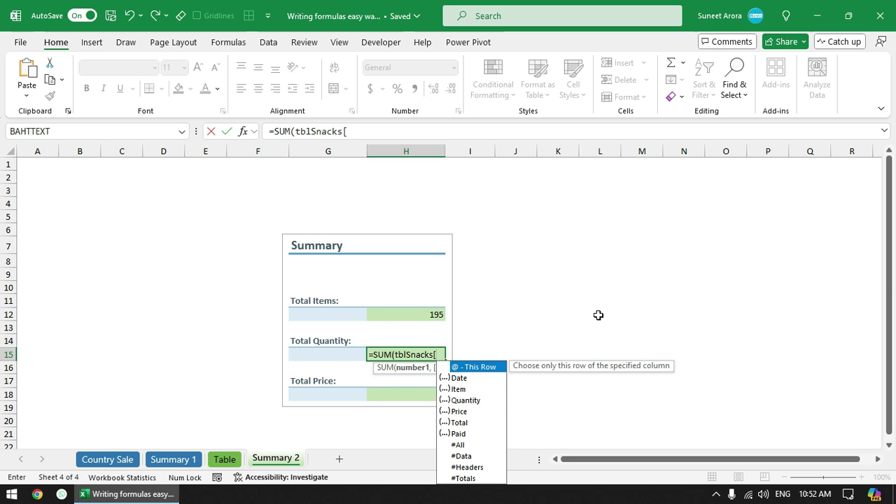
{"action": "type", "text": "q"}
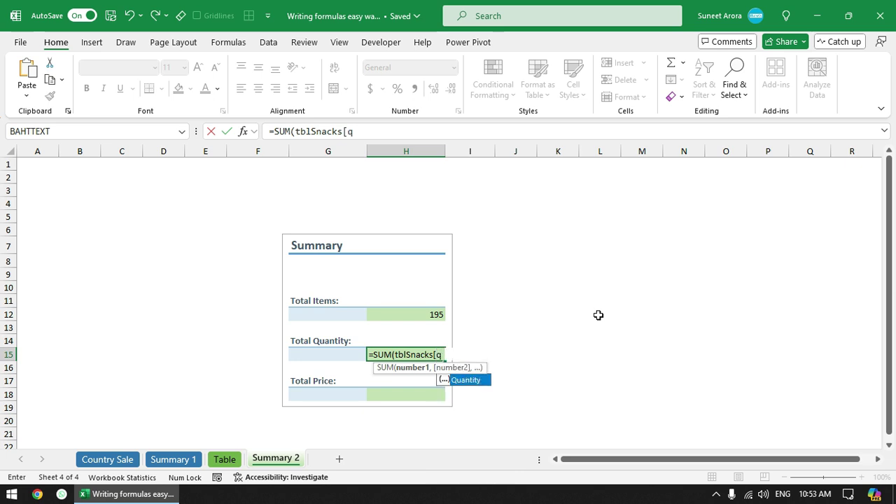
{"action": "key", "text": "Tab"}
{"action": "key", "text": "Return"}
- Enter =SUM(tblSnacks[Price]) in cell H18 for Total Price and return to cell A1
{"action": "key", "text": "Return"}
{"action": "key", "text": "Return"}
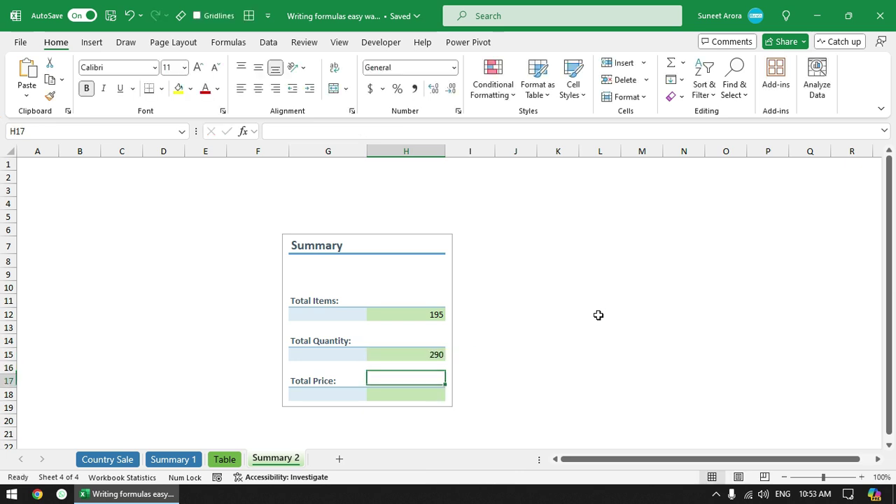
{"action": "type", "text": "="}
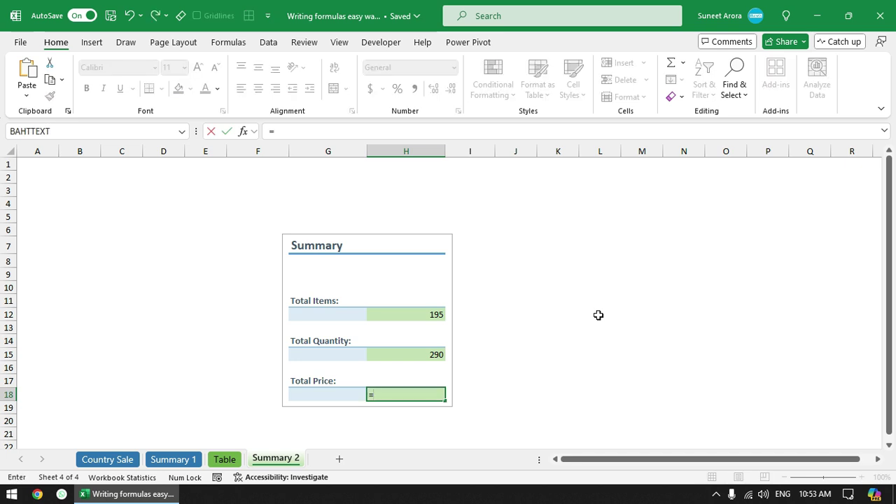
{"action": "type", "text": "sum(tbl"}
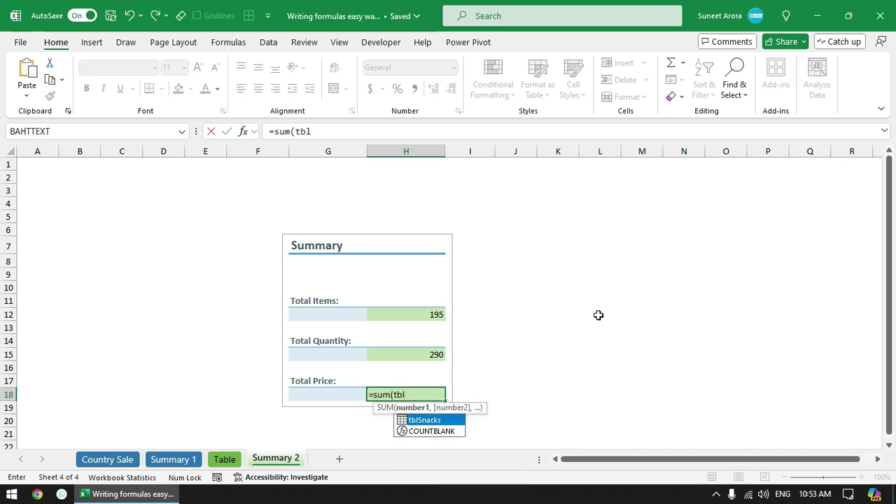
{"action": "key", "text": "Tab"}
{"action": "type", "text": "[p"}
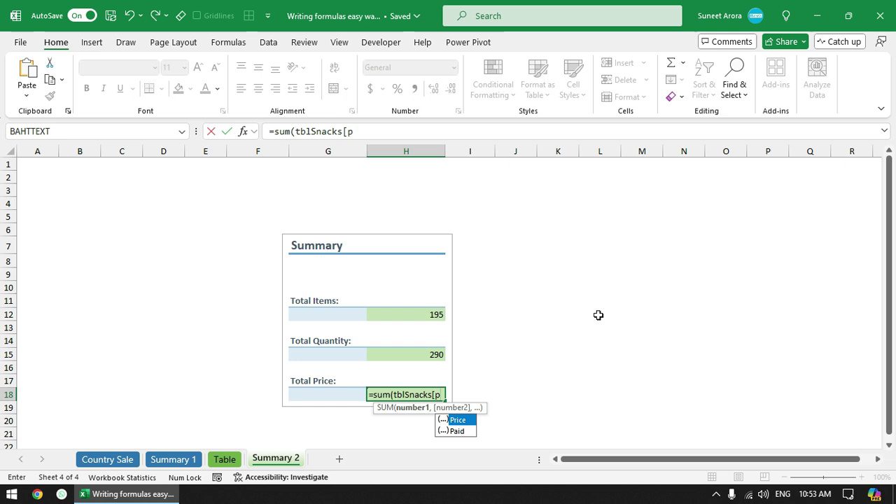
{"action": "key", "text": "Tab"}
{"action": "type", "text": "])"}
{"action": "key", "text": "Return"}
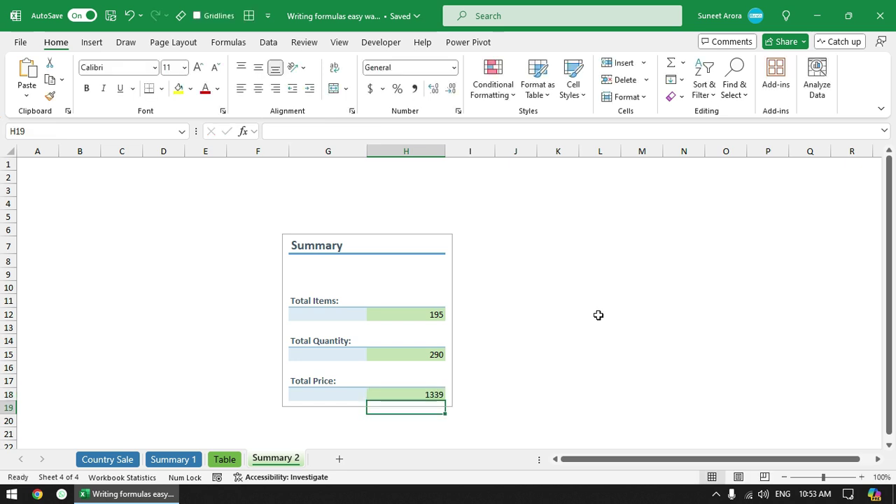
{"action": "key", "text": "ctrl+Home"}
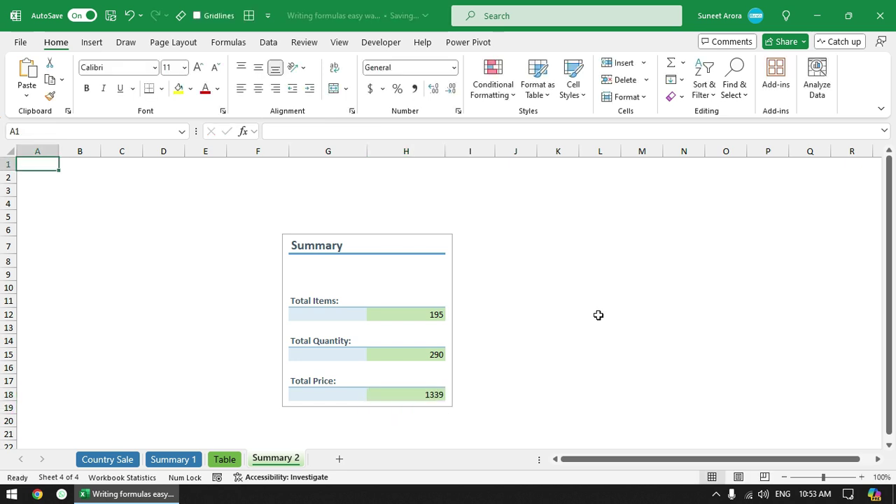